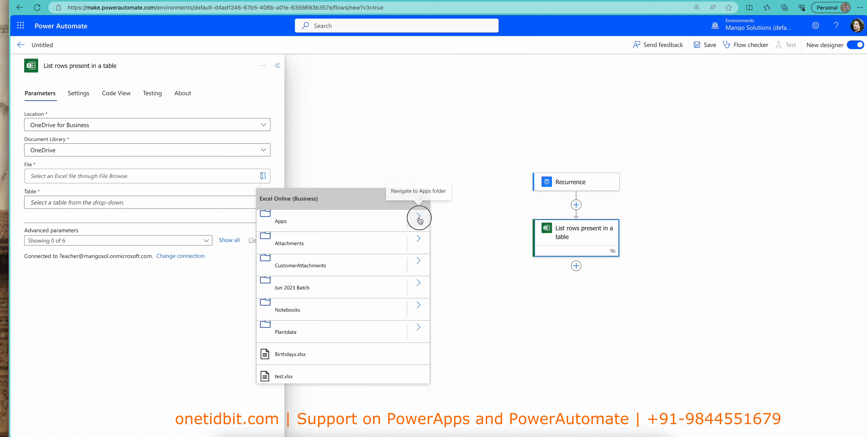
# Step: Set the Excel action's file to /Apps/Microsoft Power Query/Uploaded Files/morethan5000.xlsx
pyautogui.click(419, 217)
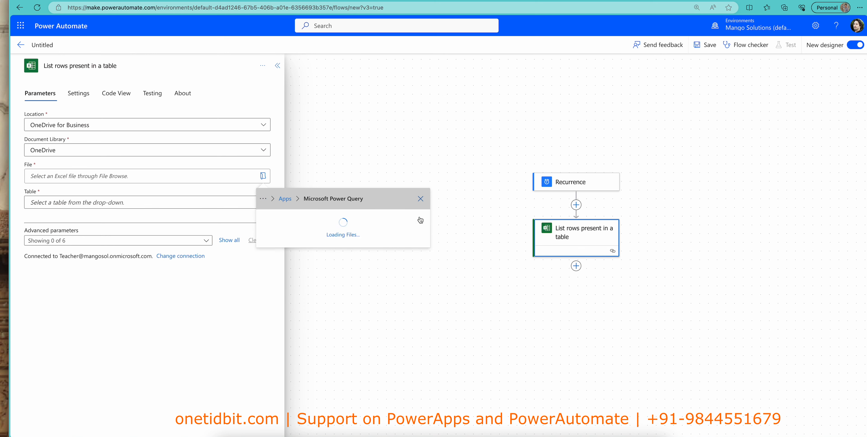
pyautogui.click(418, 219)
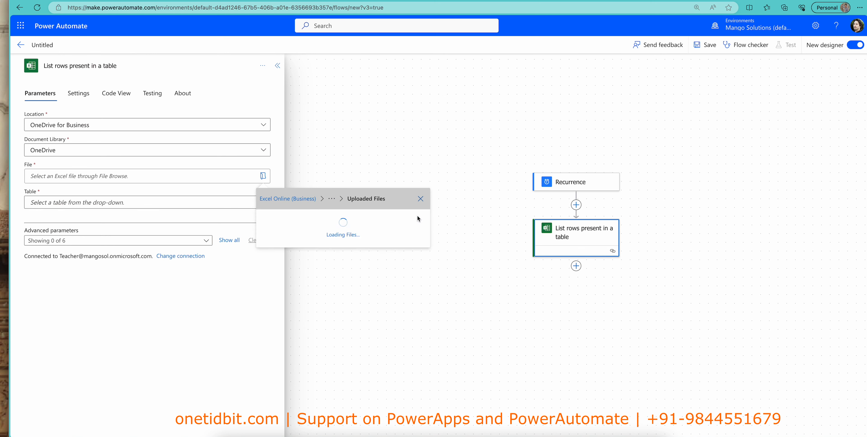
pyautogui.click(312, 243)
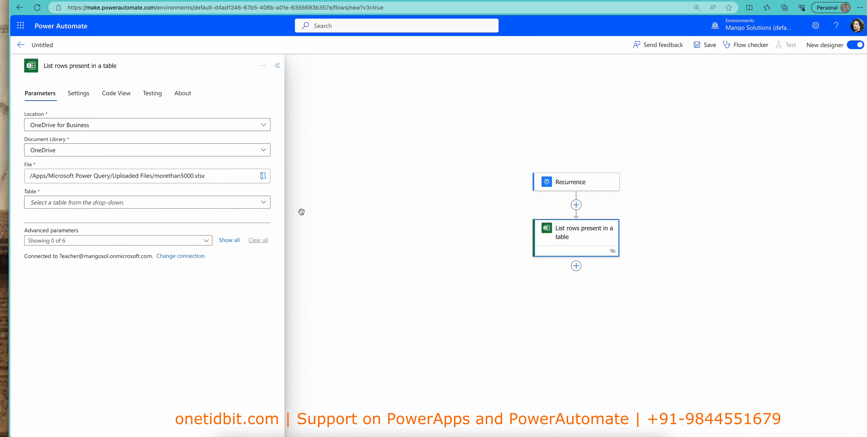
# Step: Choose Table2 as the Excel action's table and check the table's name in the morethan5000 workbook
pyautogui.click(265, 203)
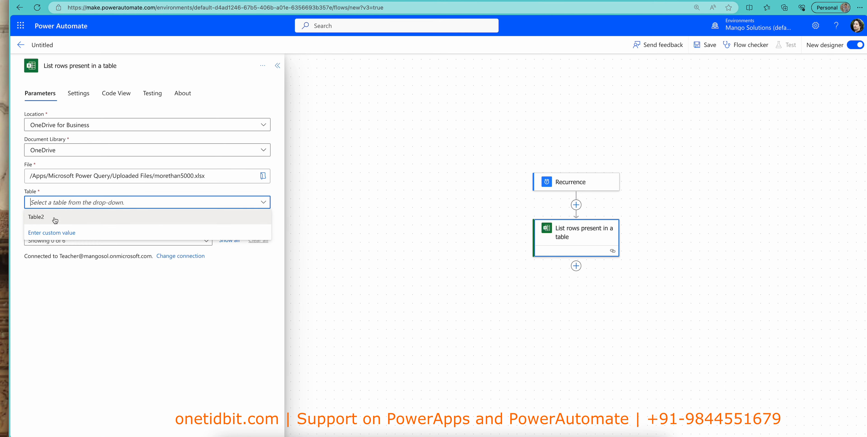
pyautogui.click(54, 217)
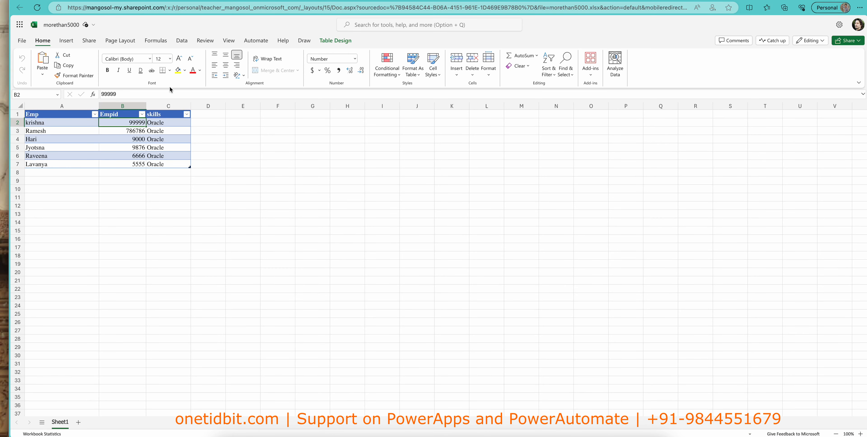
pyautogui.click(55, 117)
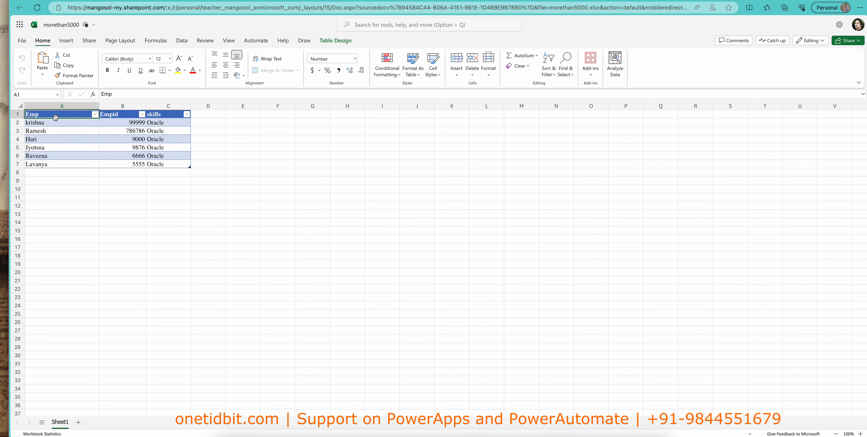
pyautogui.click(335, 41)
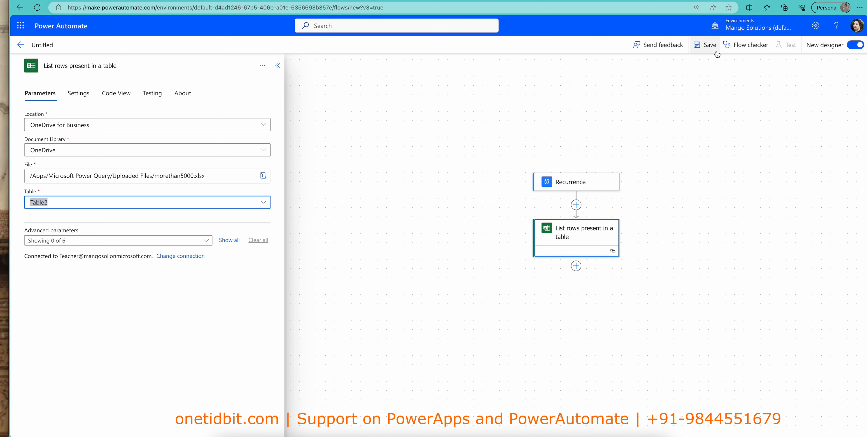
# Step: Save the flow in Power Automate and run it as a manual test
pyautogui.click(710, 44)
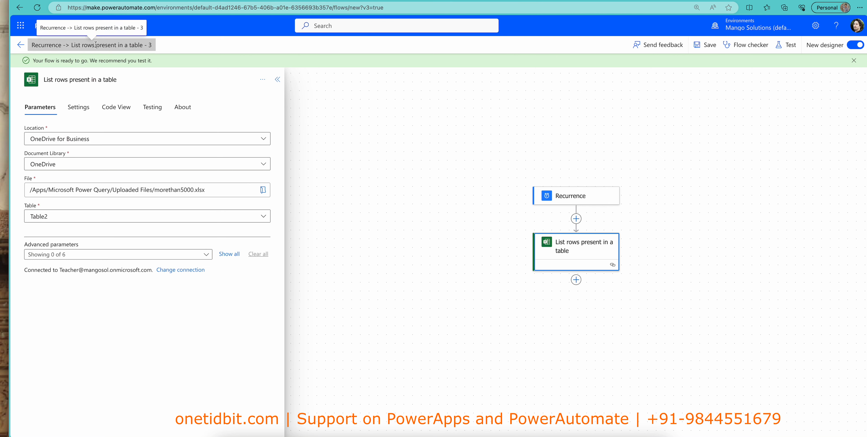
pyautogui.click(787, 46)
pyautogui.click(750, 69)
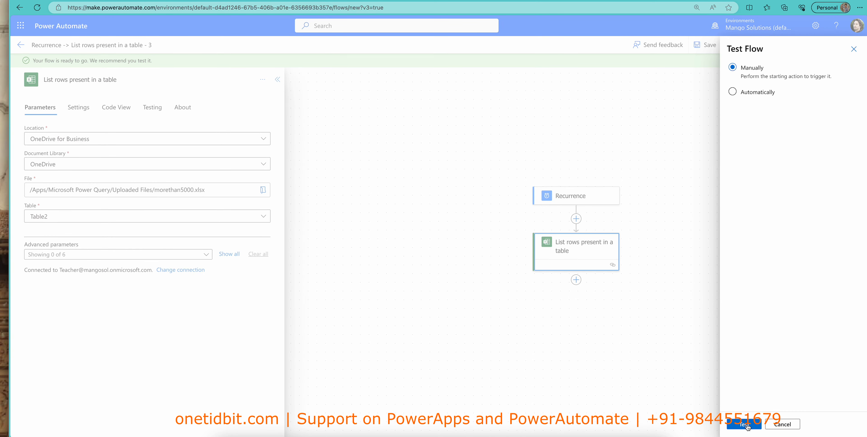
pyautogui.click(749, 430)
pyautogui.click(751, 424)
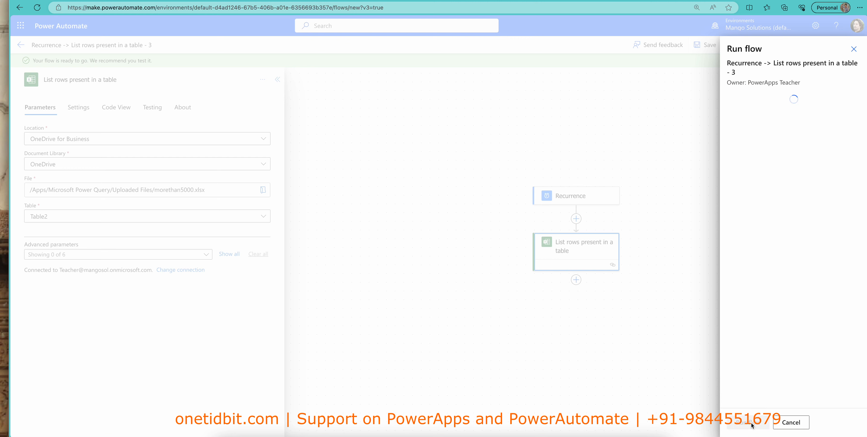
pyautogui.click(751, 423)
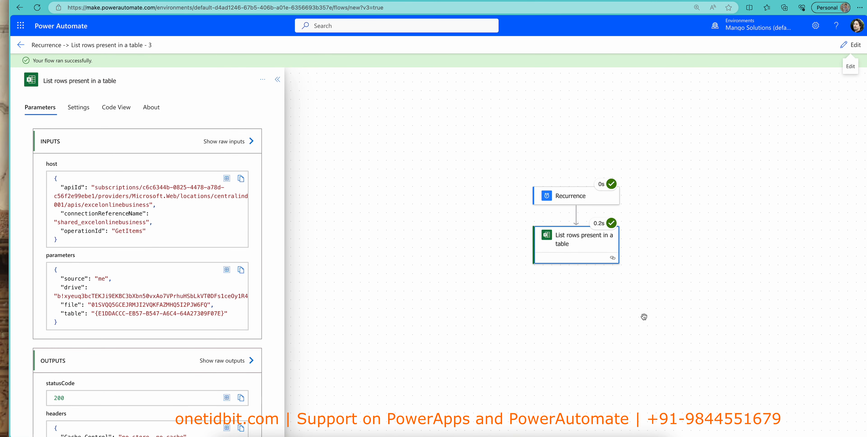
# Step: Review the output body of the List rows present in a table run and copy its JSON
pyautogui.scroll(-8, 127, 231)
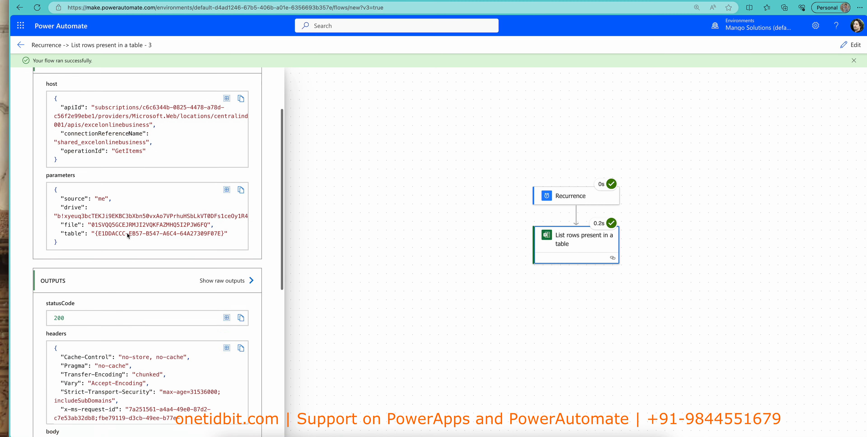
pyautogui.scroll(-6, 118, 302)
pyautogui.scroll(-5, 120, 316)
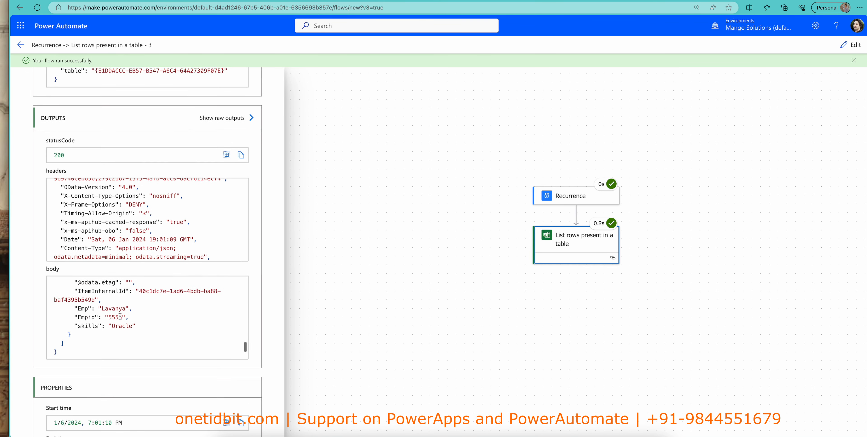
pyautogui.scroll(5, 123, 258)
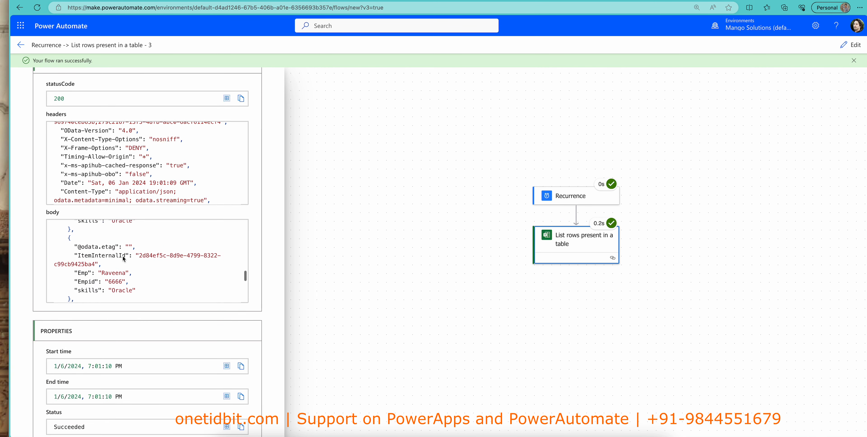
pyautogui.scroll(6, 123, 255)
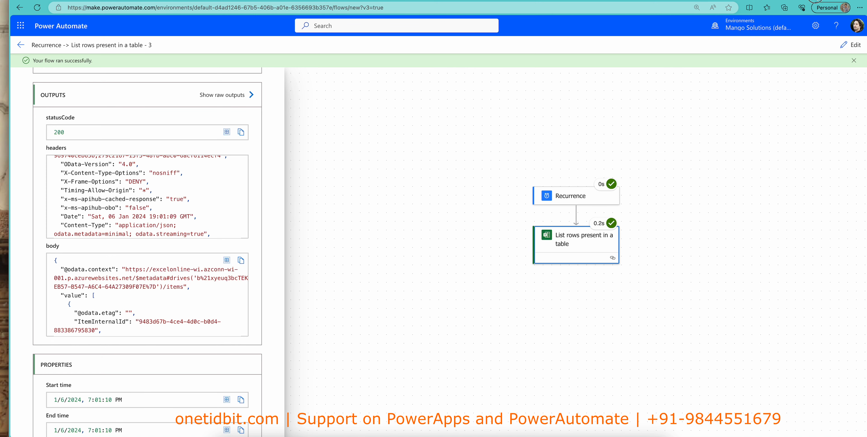
# Step: Search Google for "json to table" in another browser tab and open json2table.com
pyautogui.click(816, 0)
pyautogui.click(333, 7)
pyautogui.write('google.com')
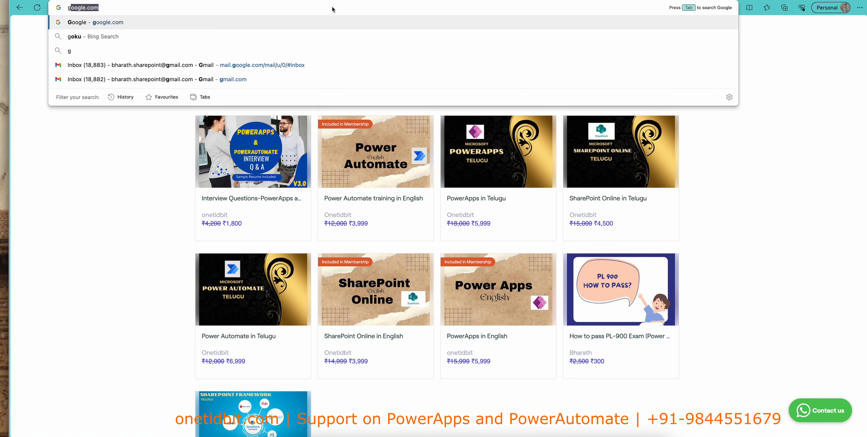
pyautogui.press('Return')
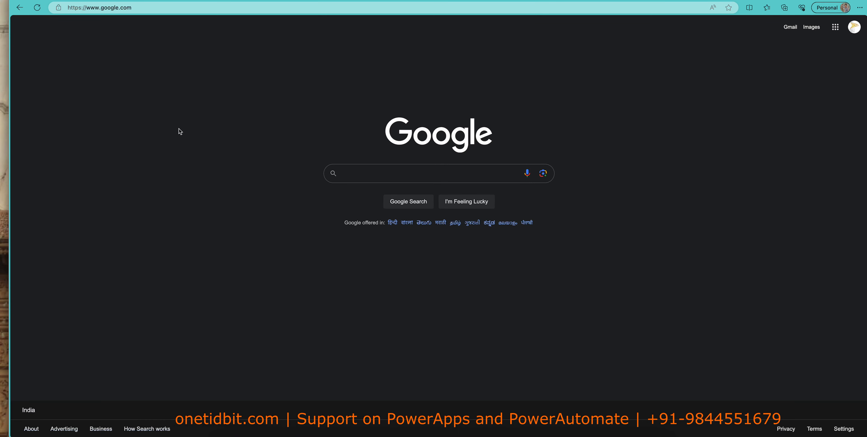
pyautogui.write('json to ')
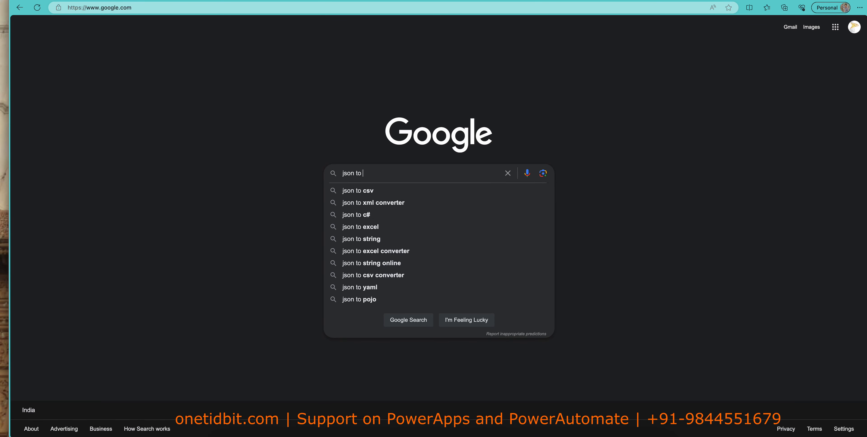
pyautogui.write('table')
pyautogui.press('Return')
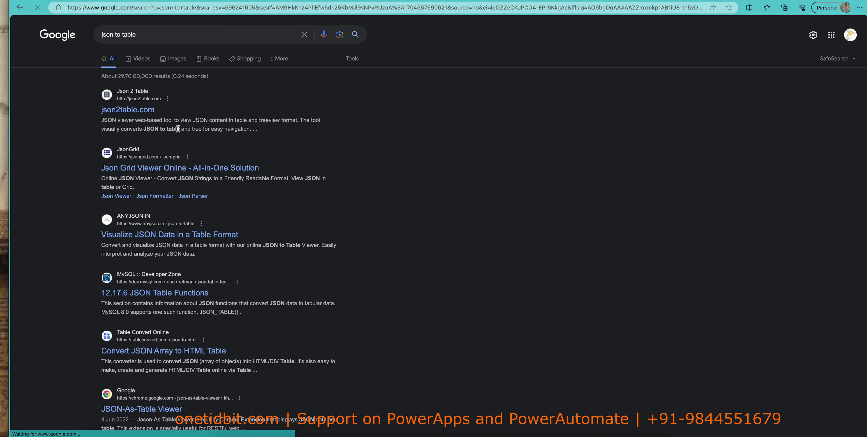
pyautogui.click(134, 113)
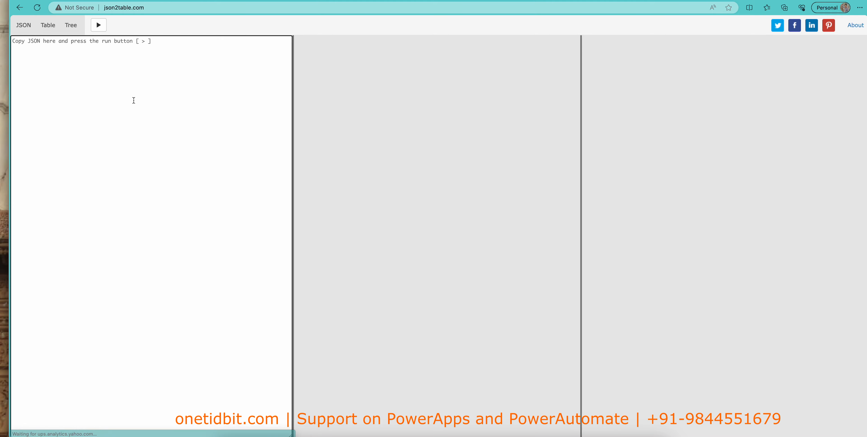
# Step: Convert the copied JSON into a table and compare its Emp, Empid and skills columns with the morethan5000 workbook
pyautogui.press('super+v')
pyautogui.click(98, 25)
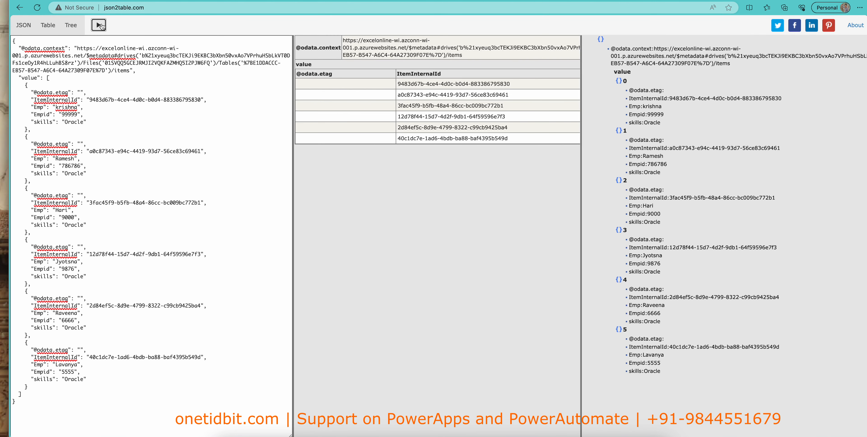
pyautogui.hscroll(10, 393, 112)
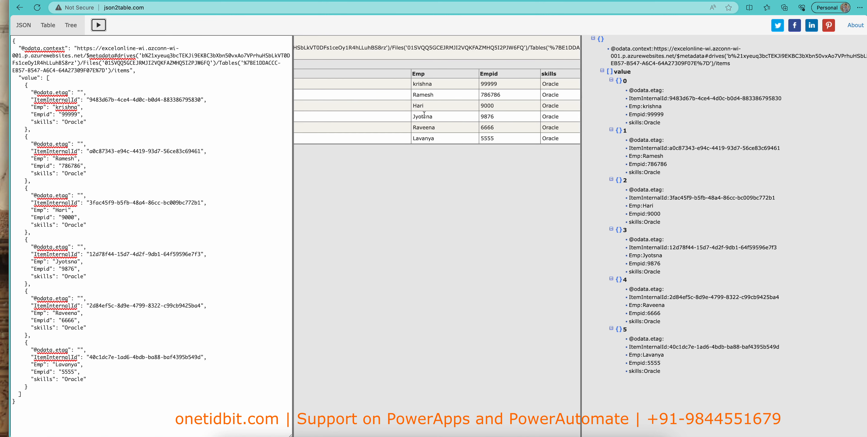
pyautogui.hscroll(2, 428, 138)
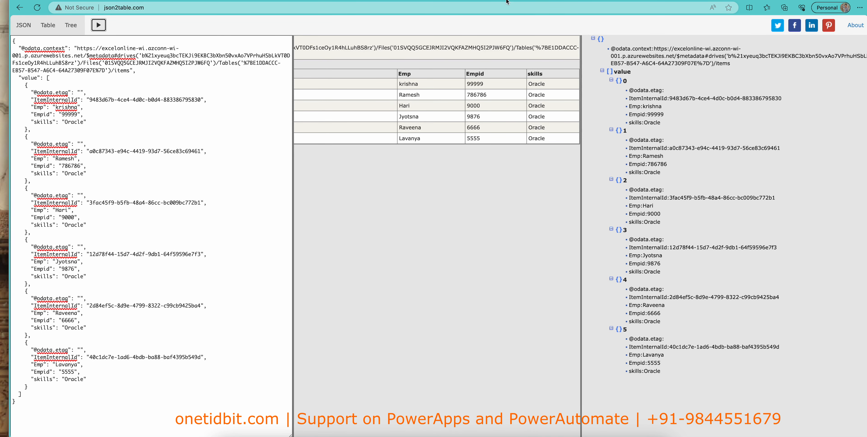
pyautogui.click(534, 0)
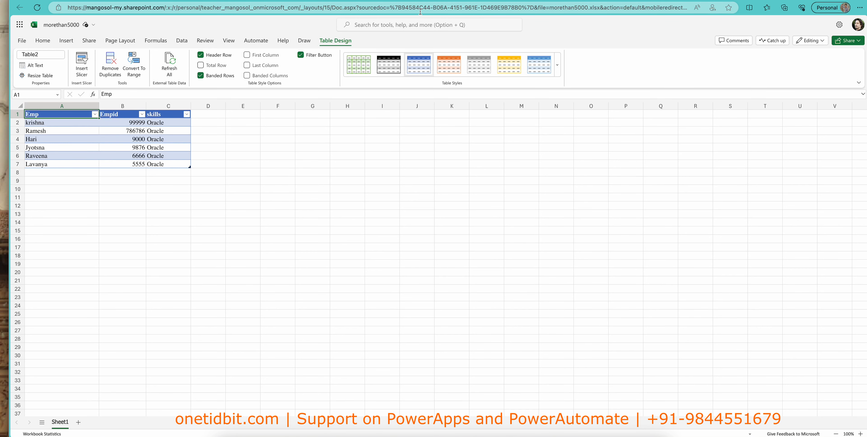
# Step: Switch back to Power Automate, reopen the flow for editing and add the Microsoft Dataverse List rows action after the Excel action
pyautogui.click(211, 0)
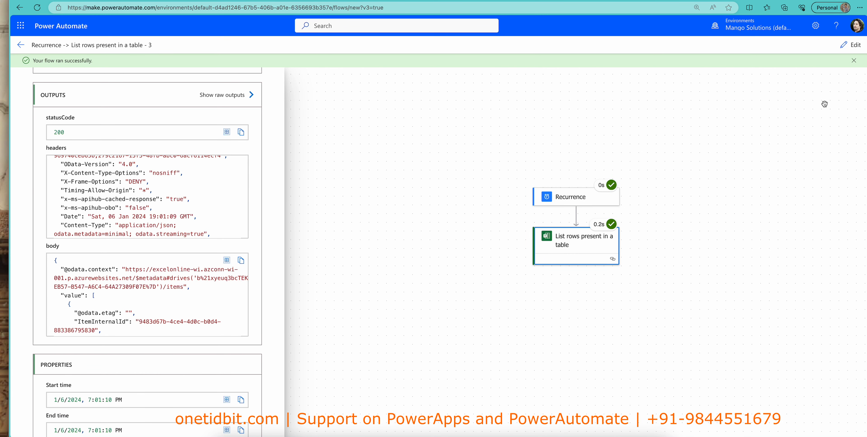
pyautogui.click(850, 46)
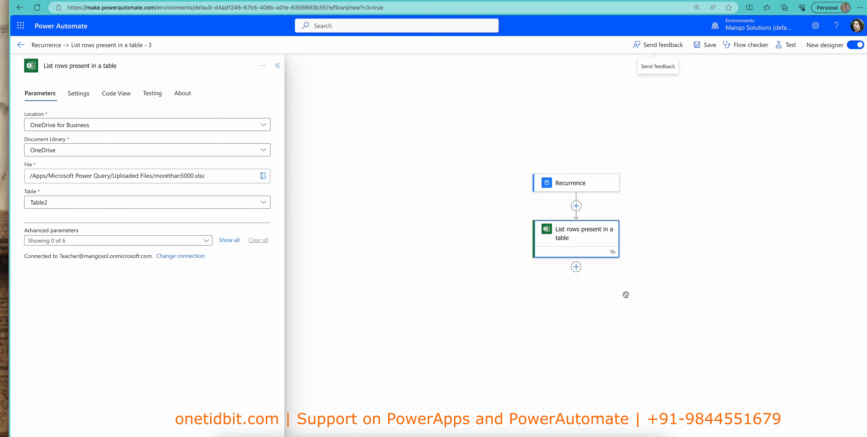
pyautogui.click(576, 266)
pyautogui.click(576, 286)
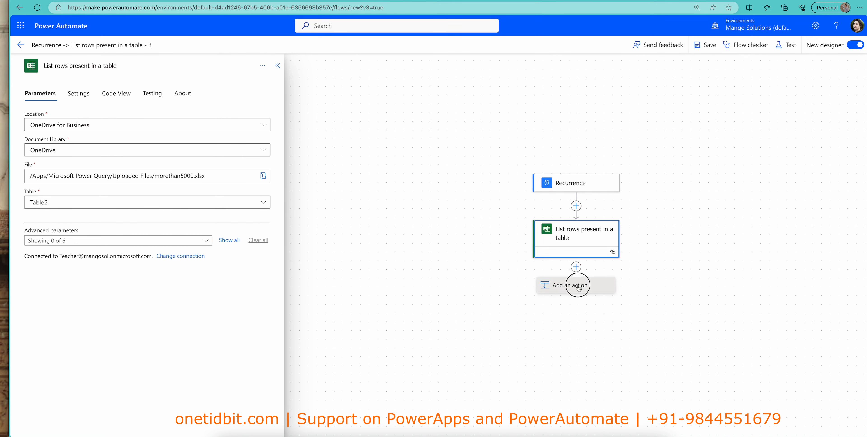
pyautogui.click(123, 91)
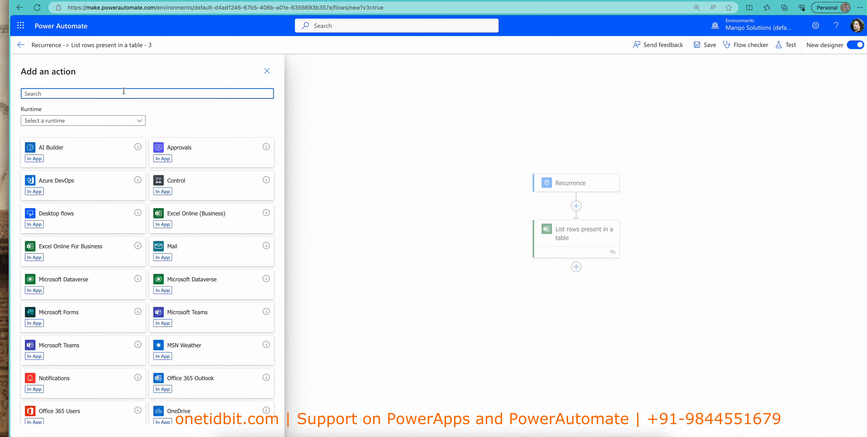
pyautogui.write('datave')
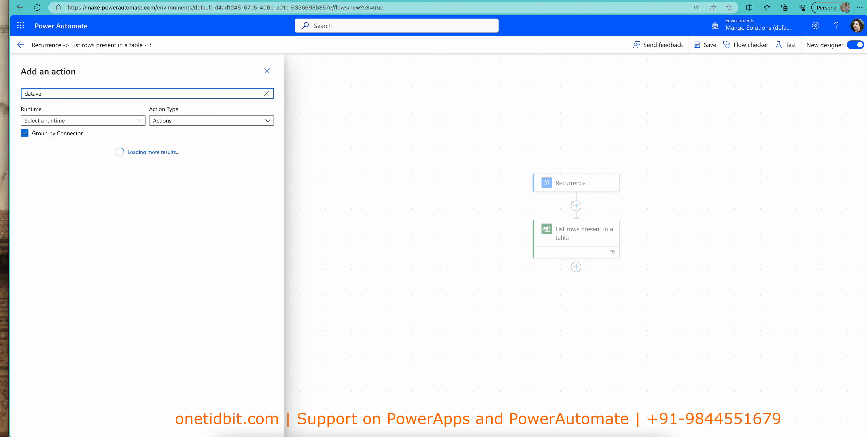
pyautogui.write('rse')
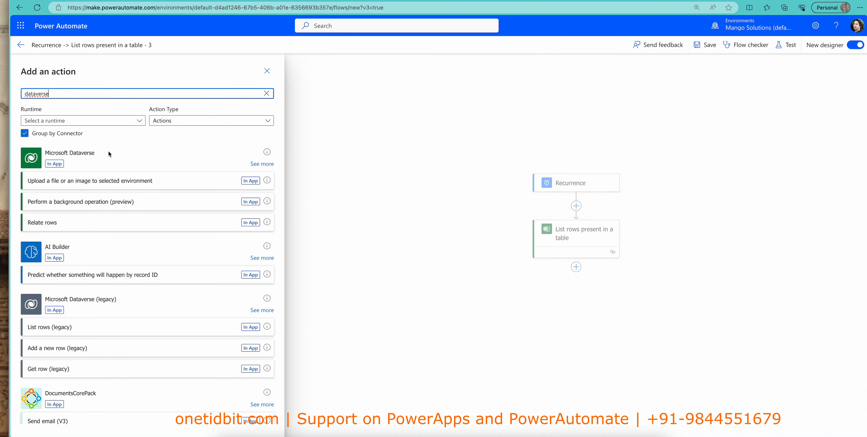
pyautogui.click(260, 164)
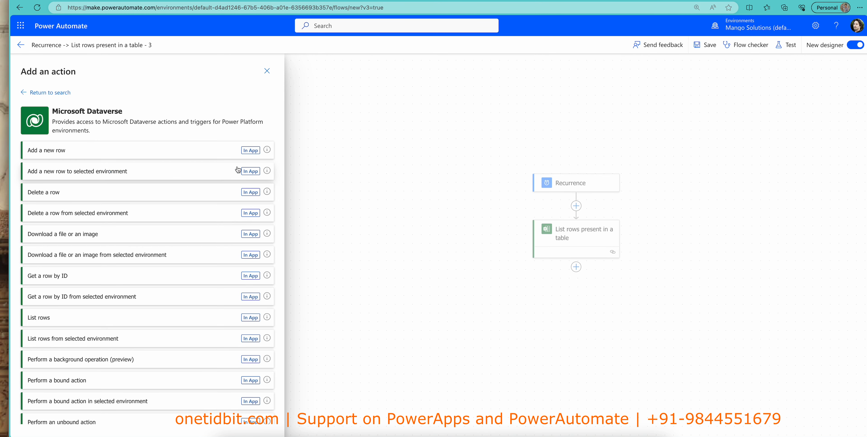
pyautogui.scroll(-2, 82, 218)
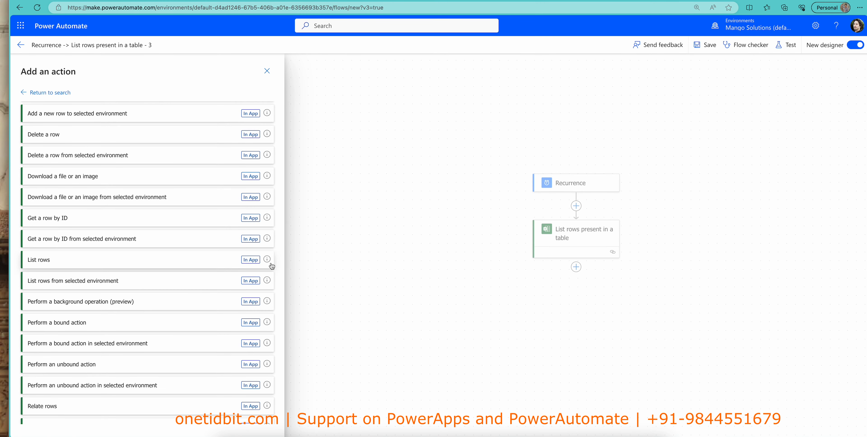
pyautogui.click(249, 261)
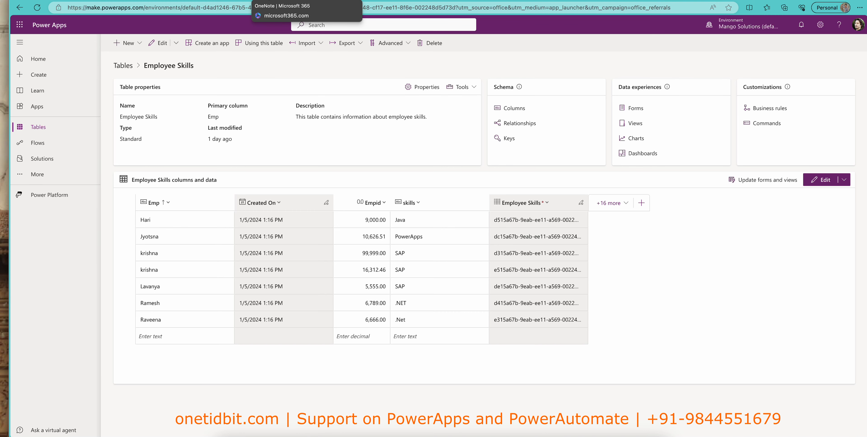
# Step: Return to the flow designer, set the Dataverse List rows table to Employee Skills and show all its advanced parameters
pyautogui.click(209, 1)
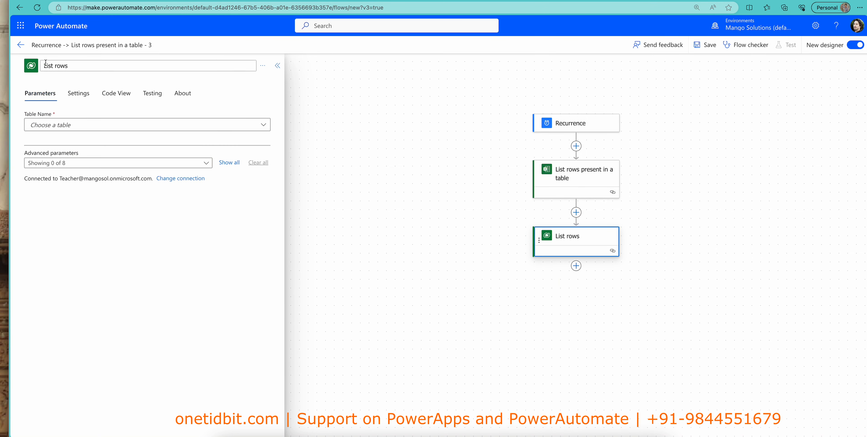
pyautogui.click(262, 126)
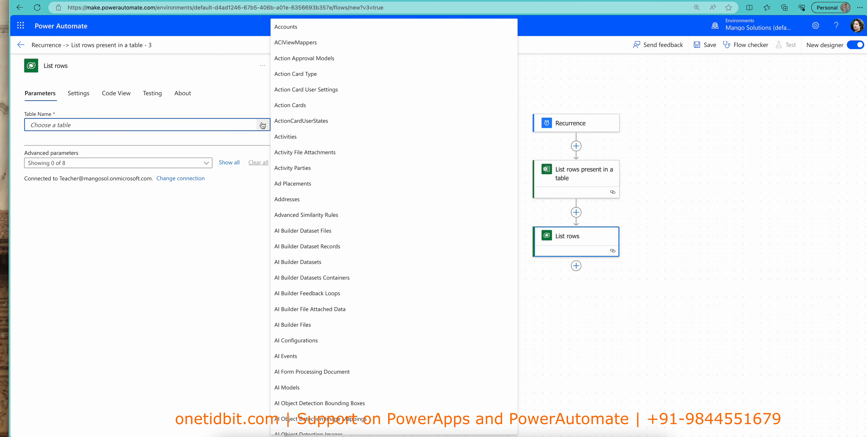
pyautogui.scroll(-20, 320, 223)
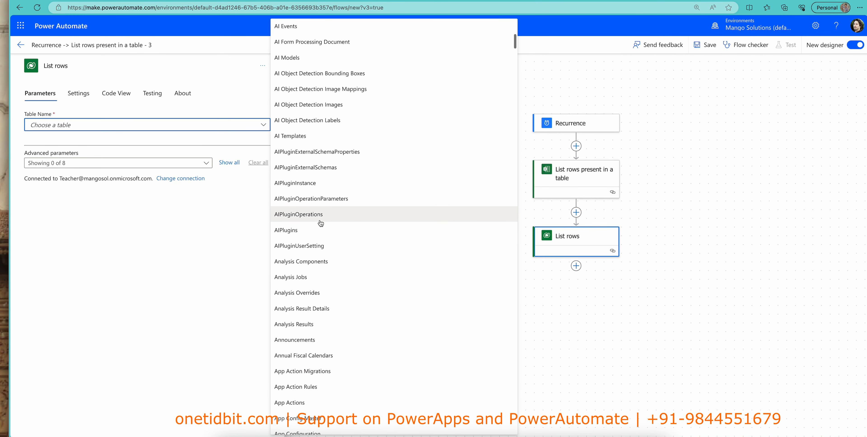
pyautogui.scroll(-20, 320, 222)
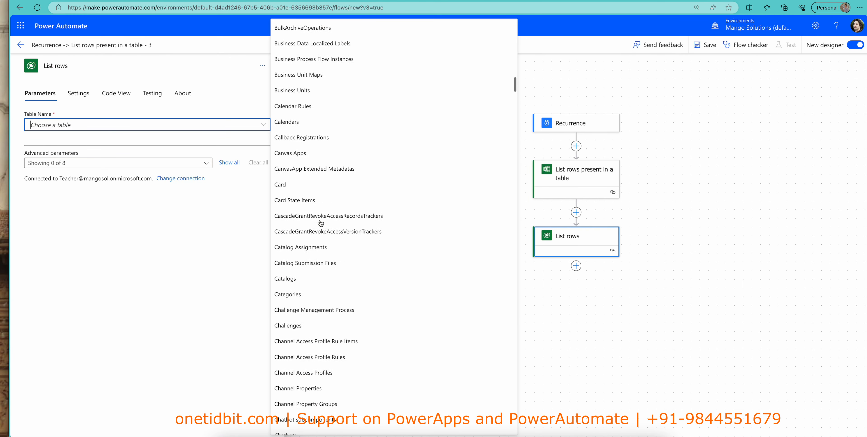
pyautogui.scroll(-20, 320, 223)
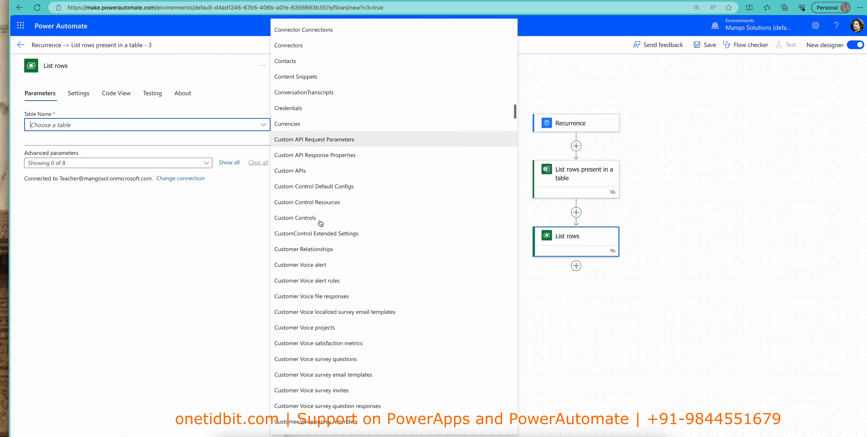
pyautogui.scroll(-20, 320, 223)
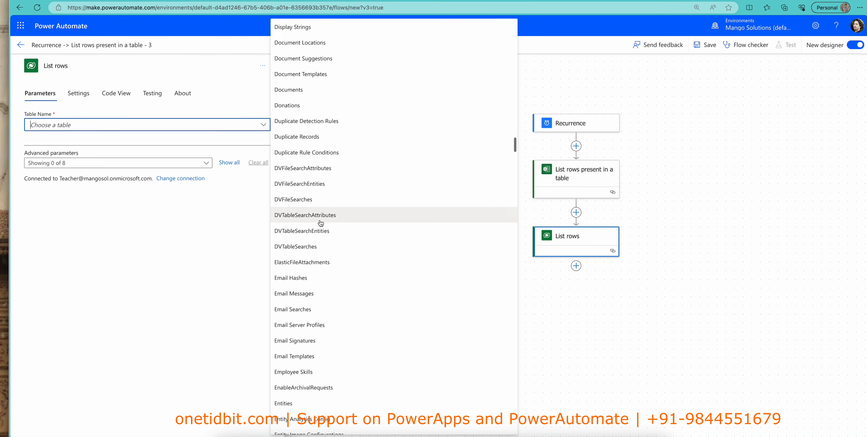
pyautogui.scroll(1, 320, 223)
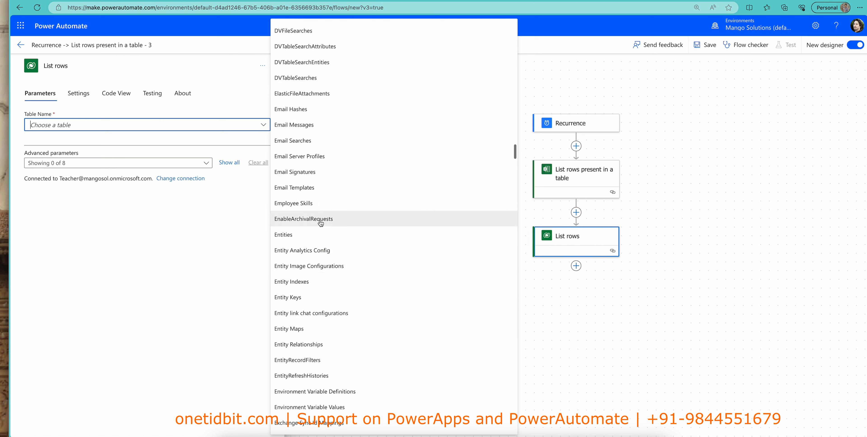
pyautogui.click(309, 201)
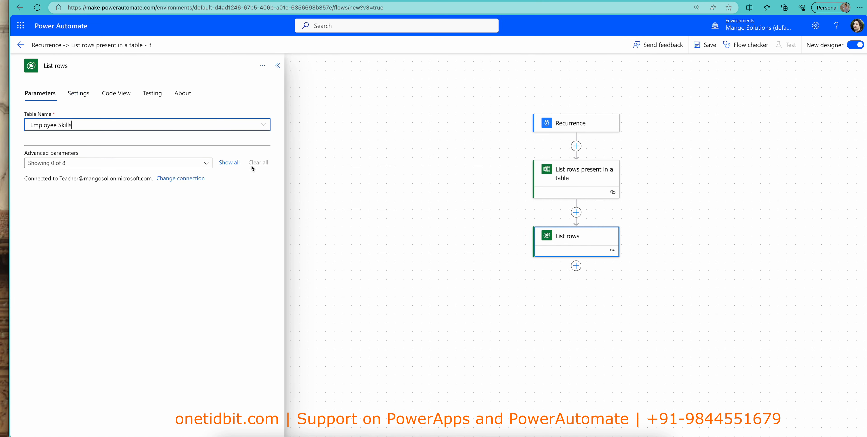
pyautogui.click(228, 164)
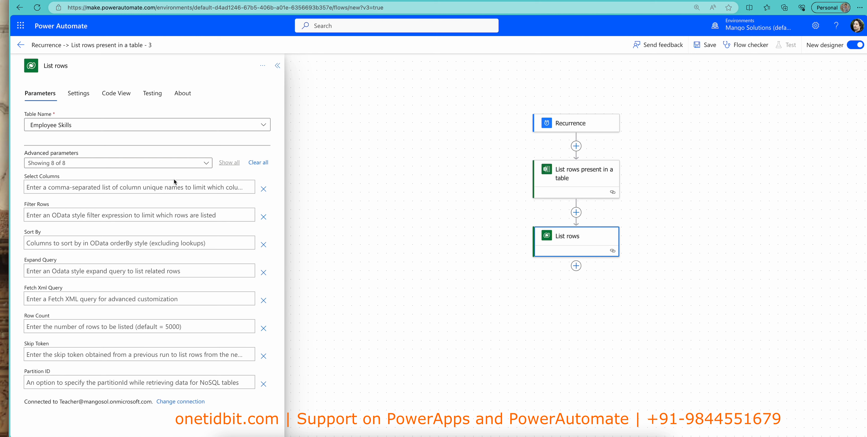
# Step: Save the flow and run a manual test of it
pyautogui.click(706, 45)
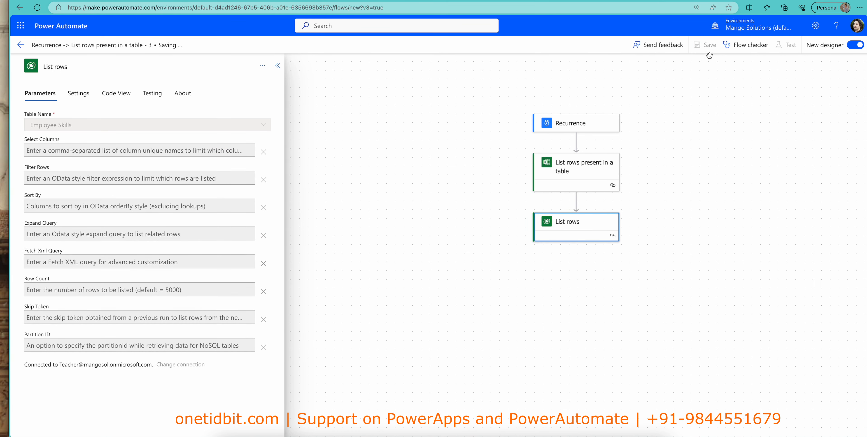
pyautogui.click(787, 50)
pyautogui.click(736, 74)
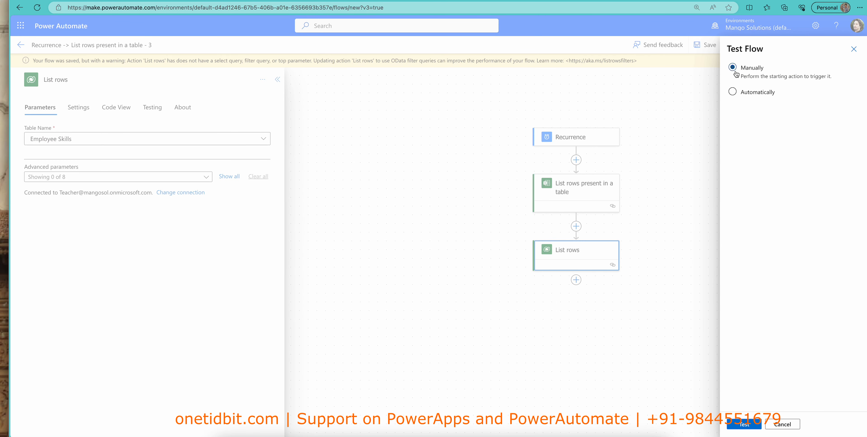
pyautogui.click(744, 419)
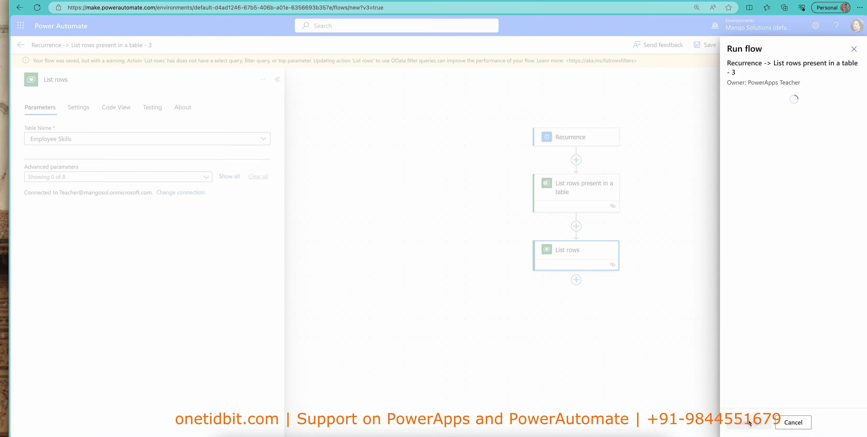
pyautogui.click(751, 424)
pyautogui.click(743, 422)
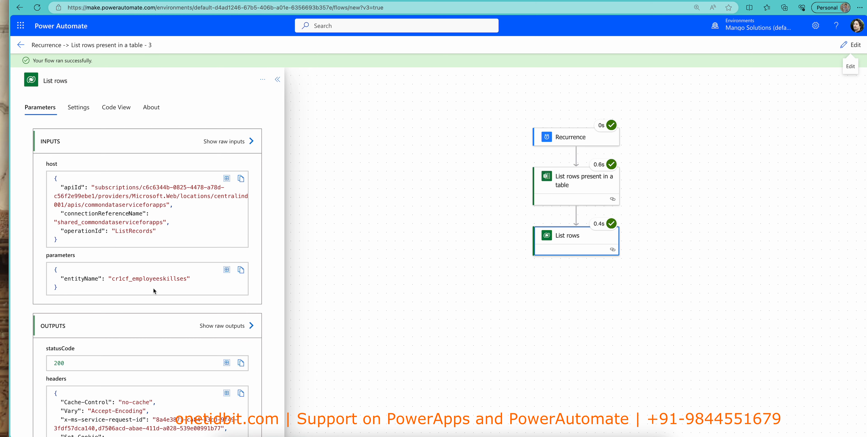
# Step: Review the output body of the Dataverse List rows run and copy its JSON
pyautogui.scroll(-7, 151, 291)
pyautogui.scroll(-5, 151, 290)
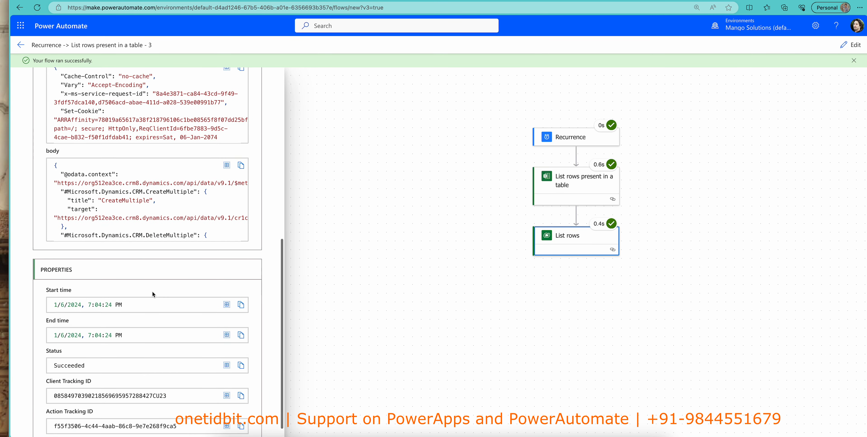
pyautogui.scroll(4, 151, 290)
pyautogui.scroll(-10, 153, 291)
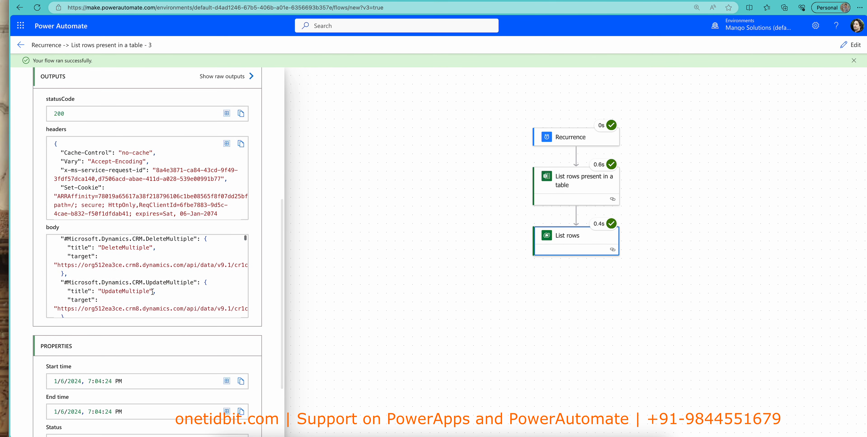
pyautogui.scroll(-8, 152, 290)
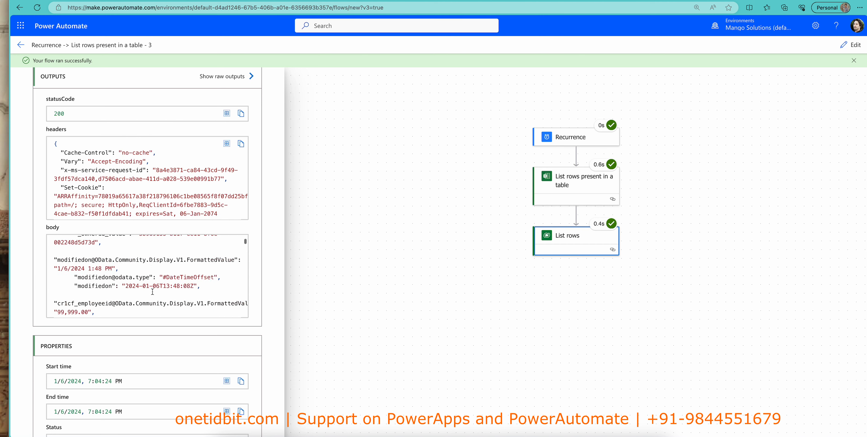
pyautogui.scroll(15, 152, 290)
pyautogui.scroll(-2, 152, 290)
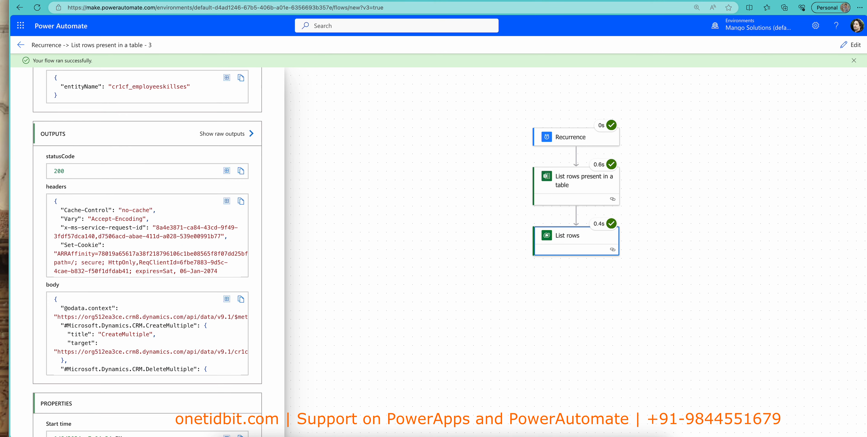
# Step: Search the web for "json to table" in a new browser tab and open json2table.com
pyautogui.press('super+t')
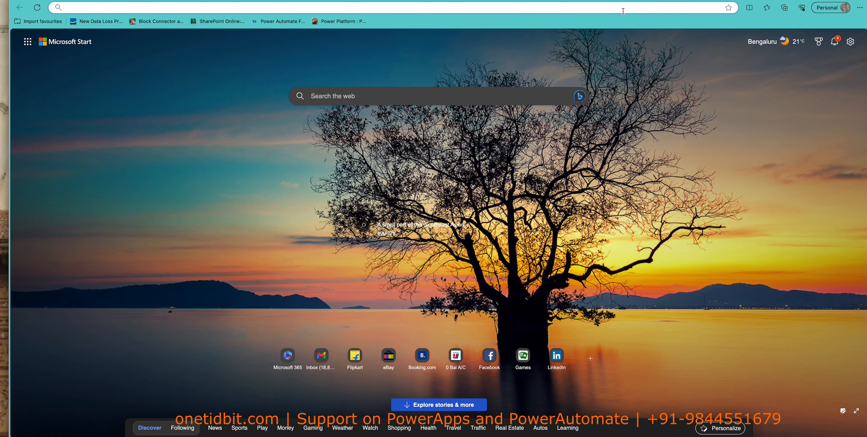
pyautogui.write('json to table')
pyautogui.press('Return')
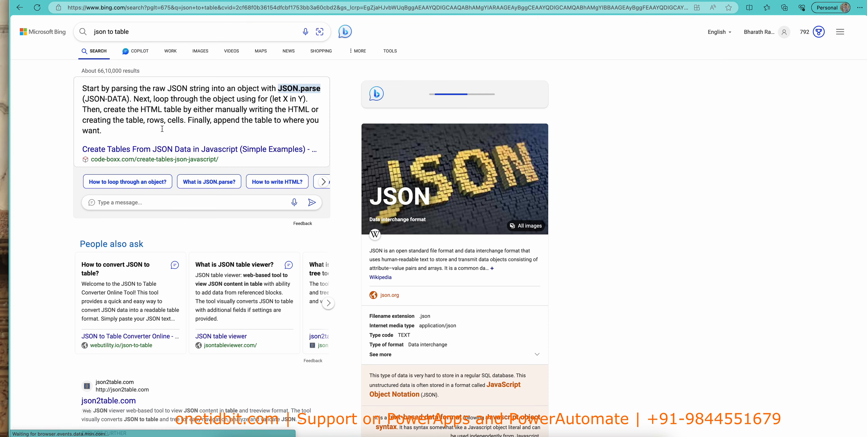
pyautogui.scroll(-5, 148, 141)
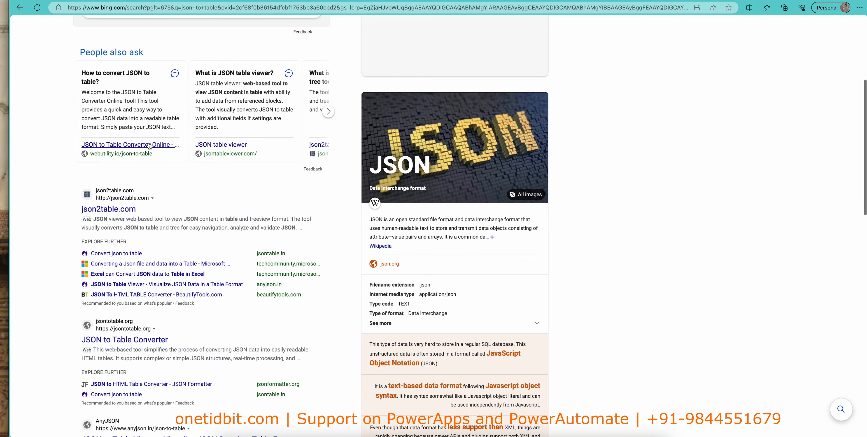
pyautogui.click(117, 208)
# Step: Convert the copied Dataverse JSON into a table and look through its columns
pyautogui.click(93, 98)
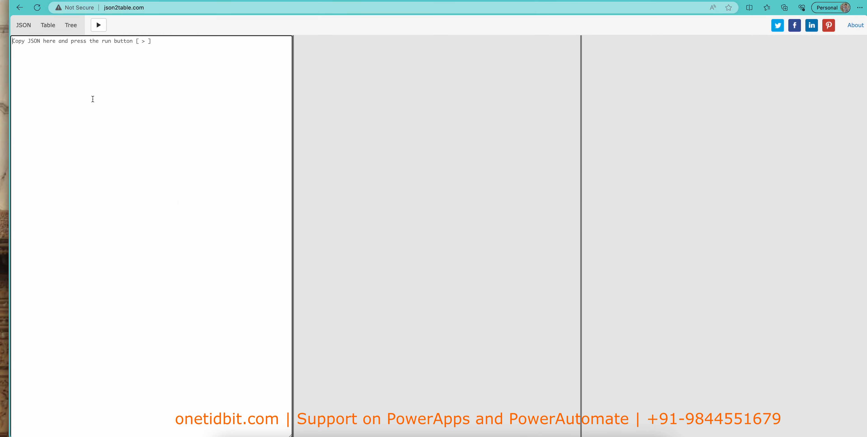
pyautogui.hotkey('ctrl', 'v')
pyautogui.click(98, 25)
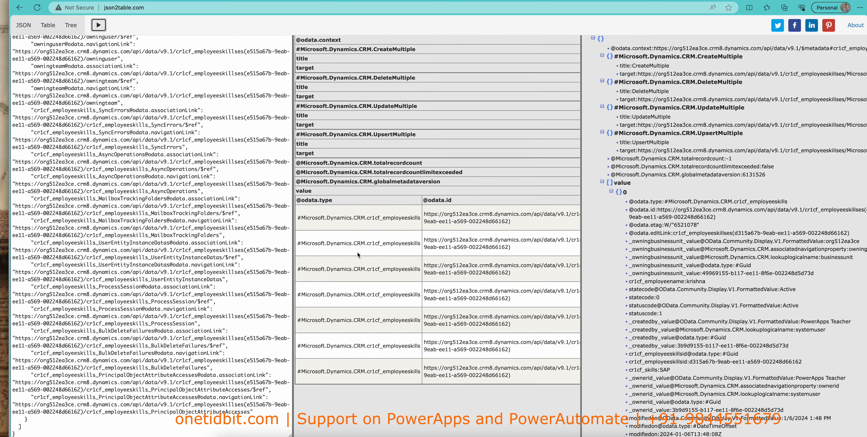
pyautogui.hscroll(10, 358, 251)
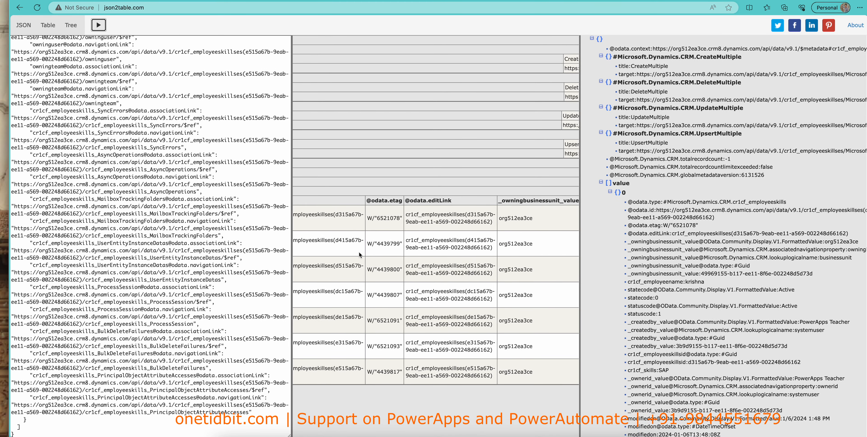
pyautogui.hscroll(3, 359, 251)
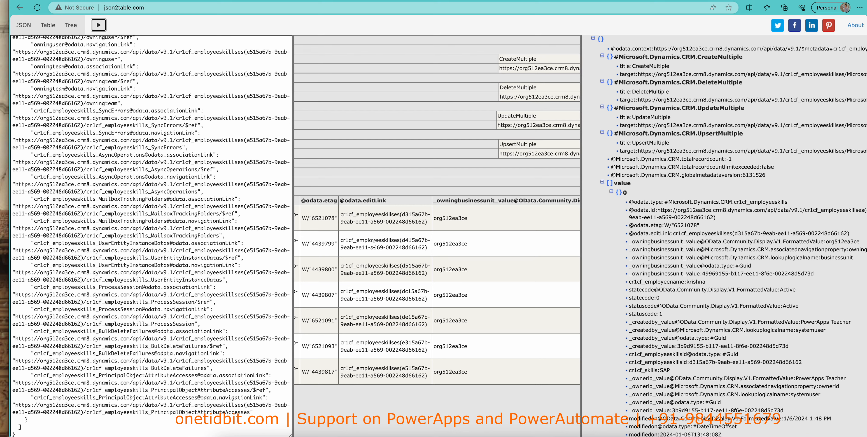
pyautogui.hscroll(-12, 374, 244)
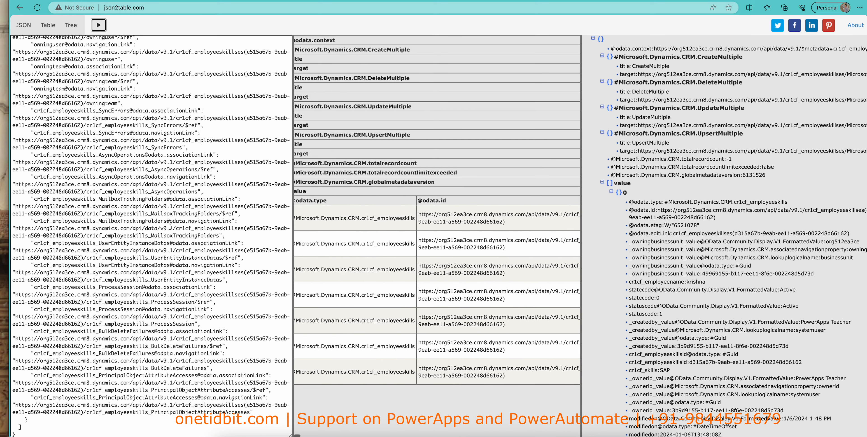
# Step: Examine the first record in the JSON tree for the internal column names cr1cf_employeeid and cr1cf_employeename
pyautogui.scroll(-6, 648, 267)
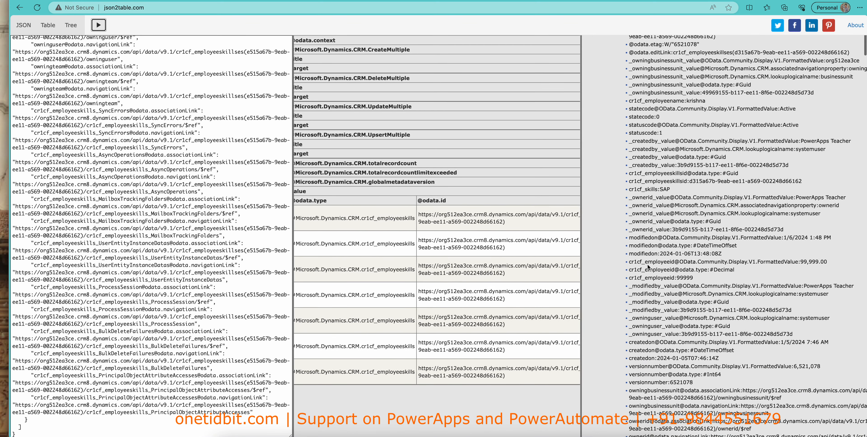
pyautogui.moveTo(630, 261); pyautogui.dragTo(674, 262)
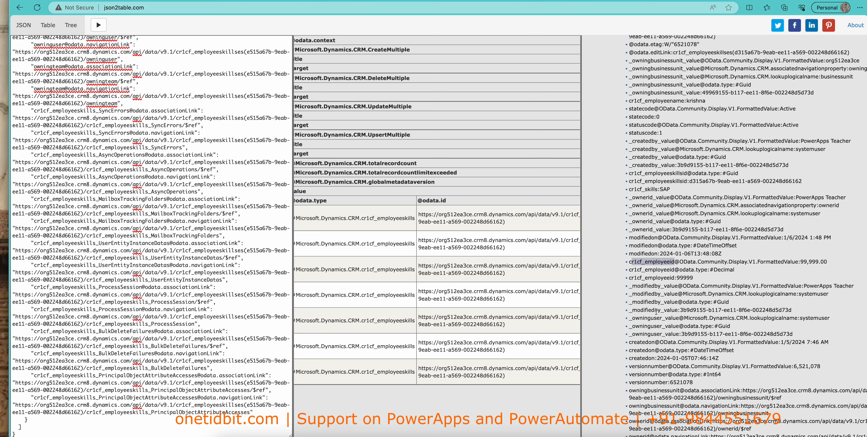
pyautogui.scroll(3, 656, 311)
pyautogui.scroll(-8, 658, 309)
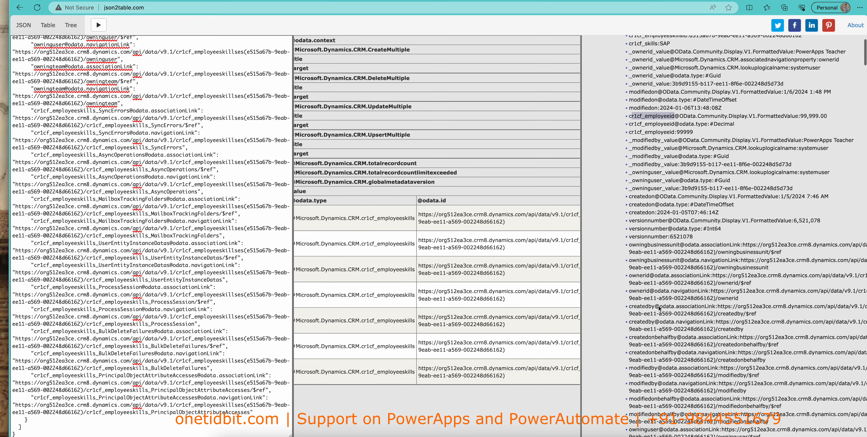
pyautogui.scroll(5, 659, 307)
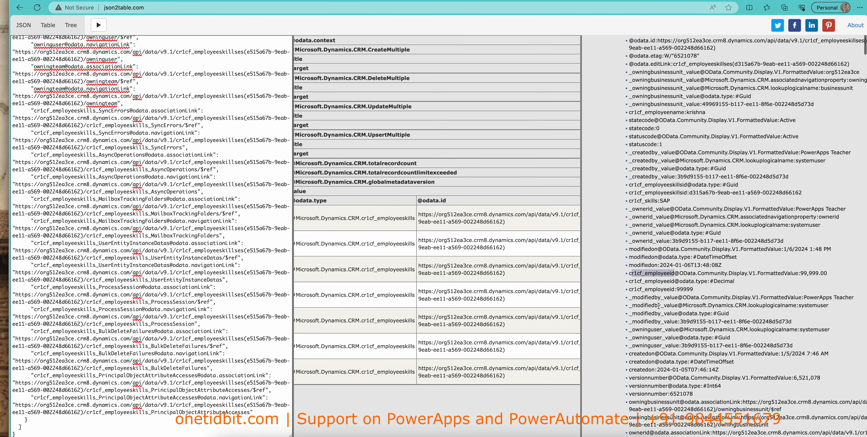
pyautogui.scroll(3, 658, 305)
pyautogui.scroll(3, 638, 310)
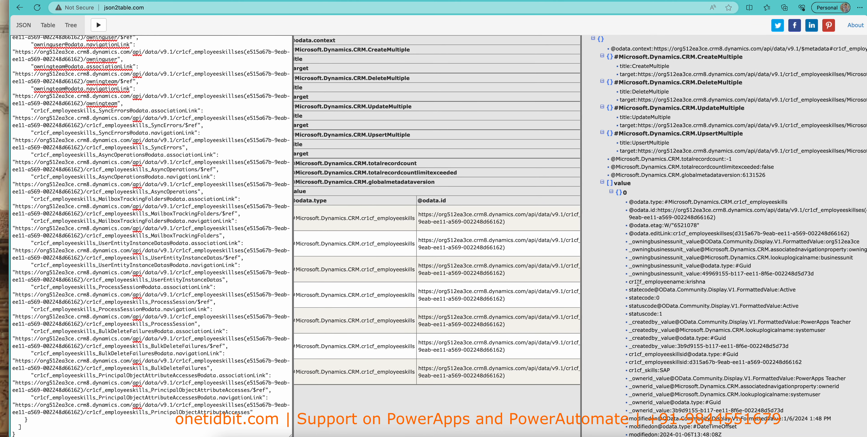
pyautogui.moveTo(630, 282); pyautogui.dragTo(684, 282)
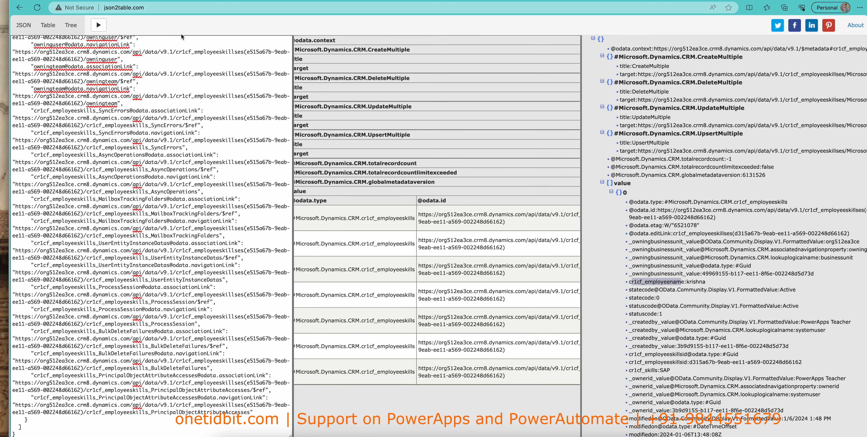
# Step: Switch back to the Power Automate flow, reopen it for editing and show all advanced parameters of the Dataverse List rows action
pyautogui.hotkey('ctrl', 'shift', 'Tab')
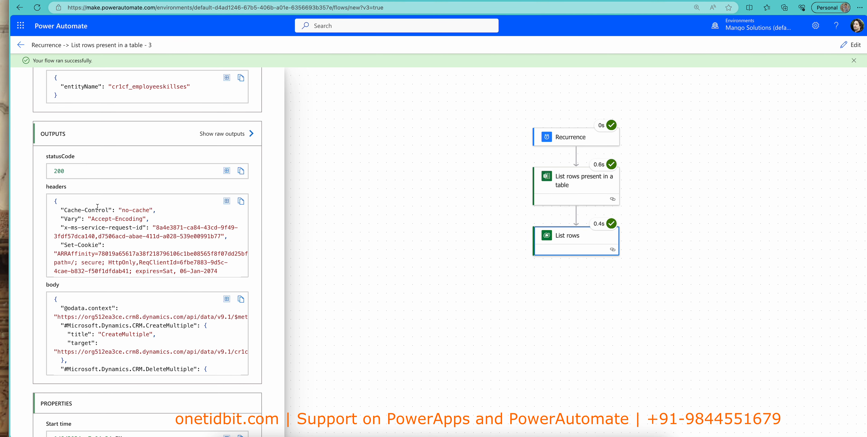
pyautogui.scroll(3, 98, 207)
pyautogui.scroll(3, 100, 207)
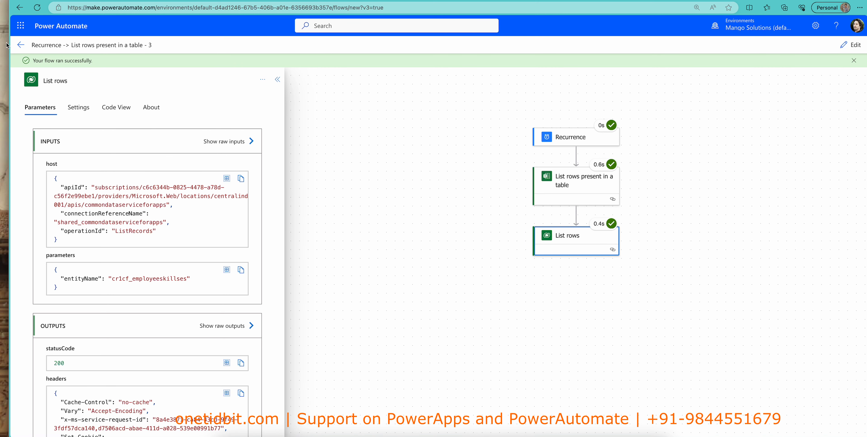
pyautogui.click(854, 48)
pyautogui.click(235, 163)
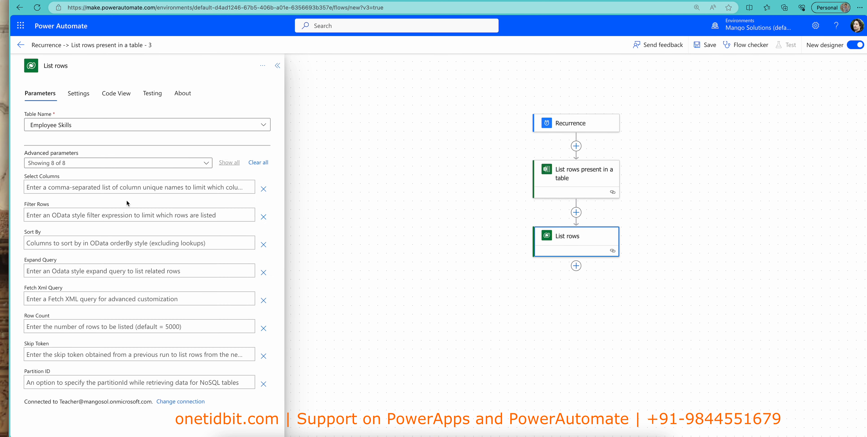
pyautogui.click(58, 215)
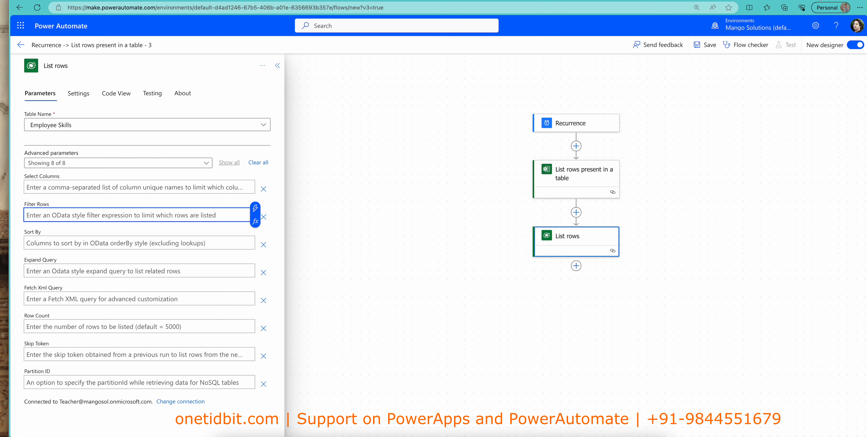
# Step: Switch to json2table.com and search the JSON tree for "empid"
pyautogui.click(820, 0)
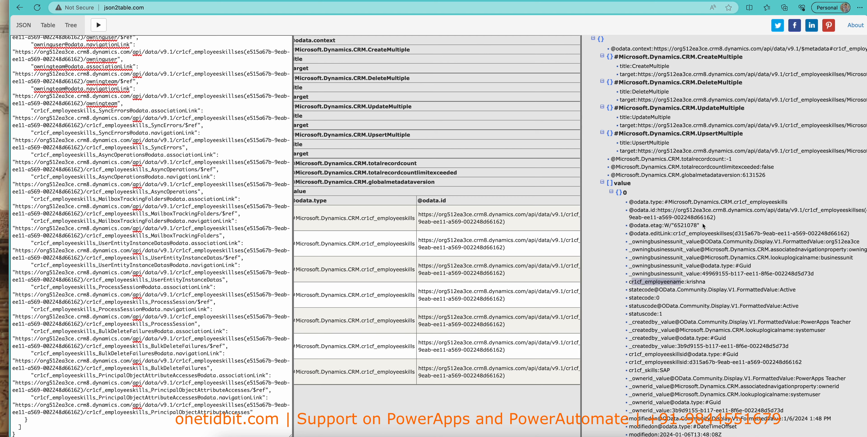
pyautogui.scroll(-5, 651, 328)
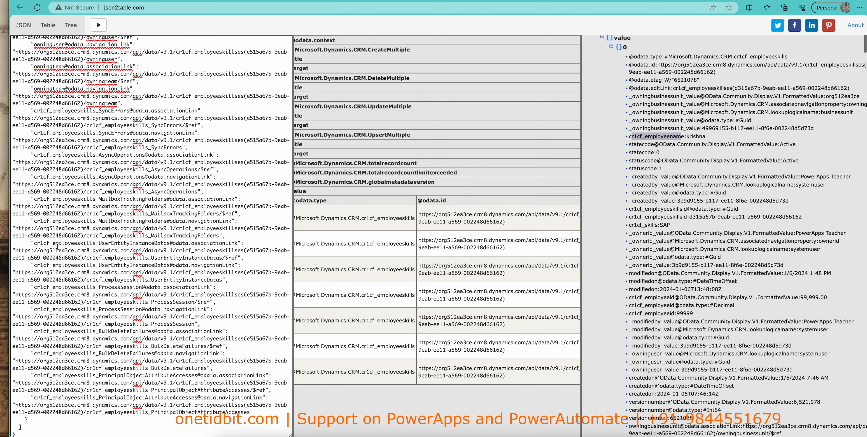
pyautogui.scroll(-4, 649, 278)
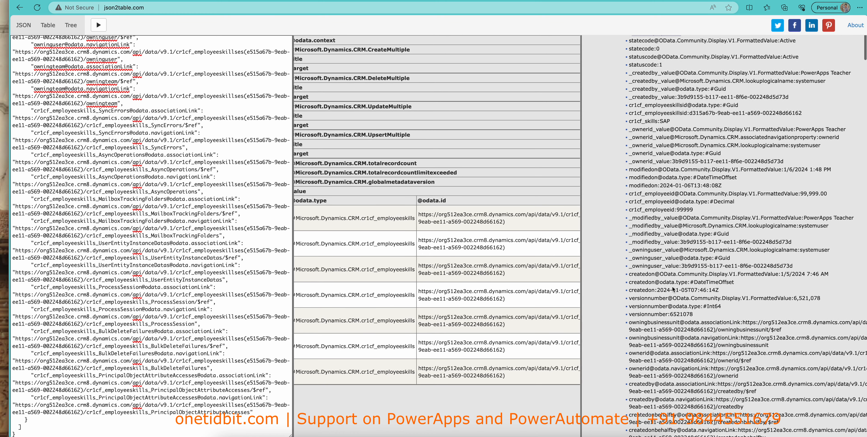
pyautogui.hotkey('ctrl', 'f')
pyautogui.write('empid')
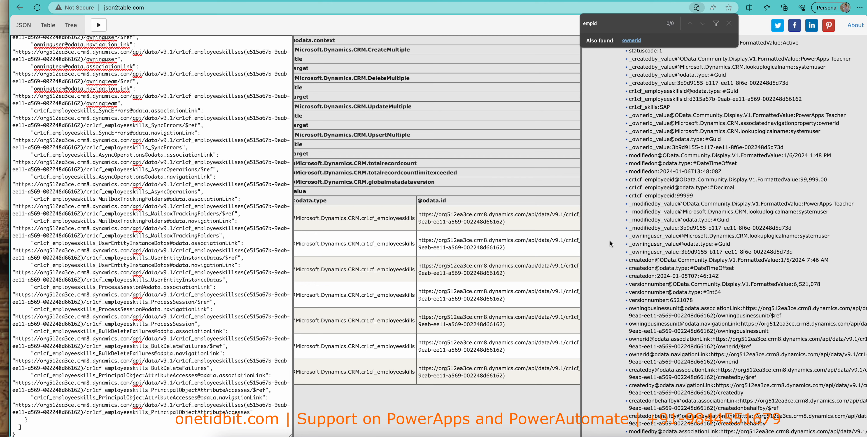
pyautogui.scroll(8, 609, 239)
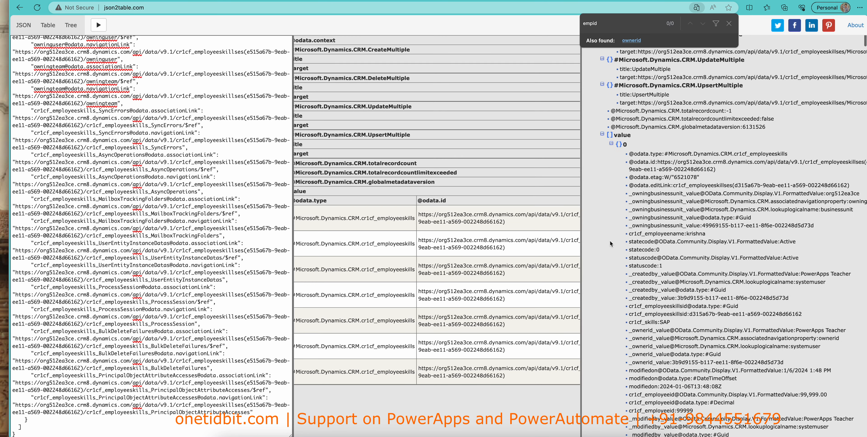
# Step: Copy the internal column name cr1cf_employeeid from a record in the JSON tree
pyautogui.scroll(-15, 610, 240)
pyautogui.scroll(-10, 609, 241)
pyautogui.moveTo(674, 107)
pyautogui.mouseDown()
pyautogui.moveTo(629, 107)
pyautogui.moveTo(673, 115)
pyautogui.mouseUp()
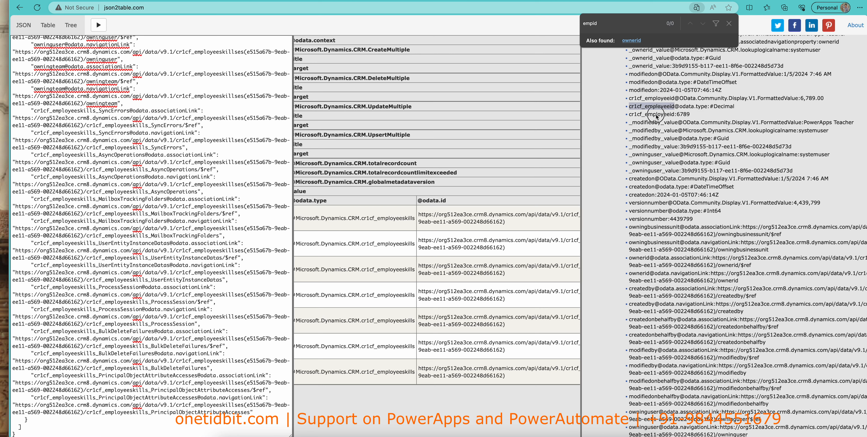
pyautogui.moveTo(674, 115); pyautogui.dragTo(630, 115)
pyautogui.hotkey('ctrl', 'c')
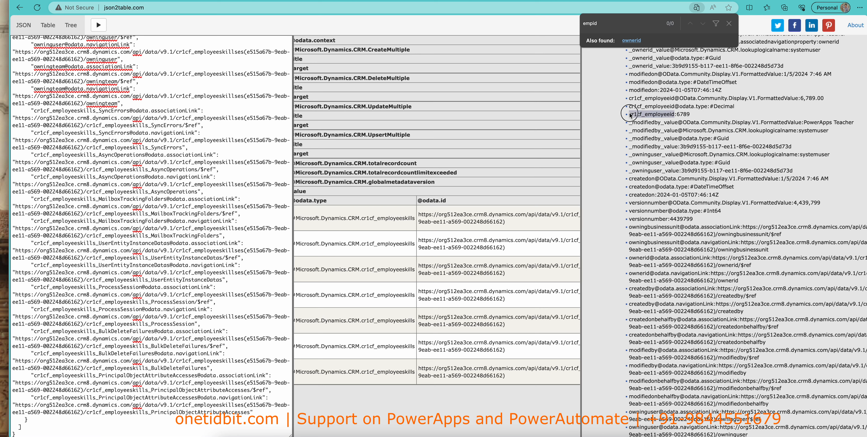
pyautogui.rightClick(637, 116)
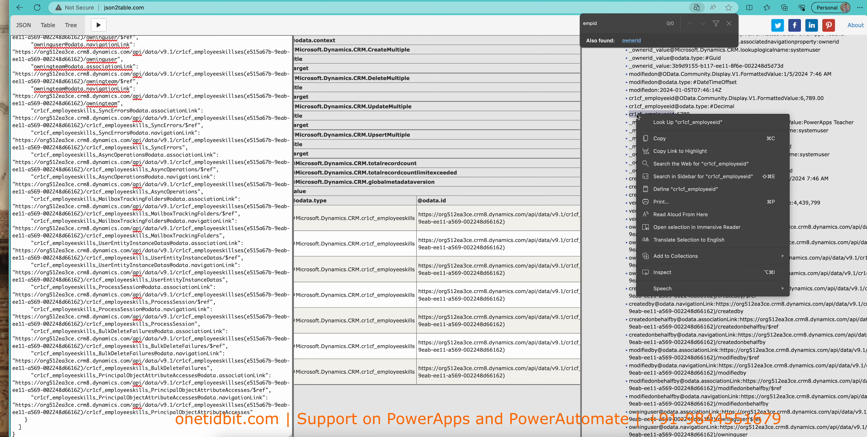
pyautogui.click(694, 141)
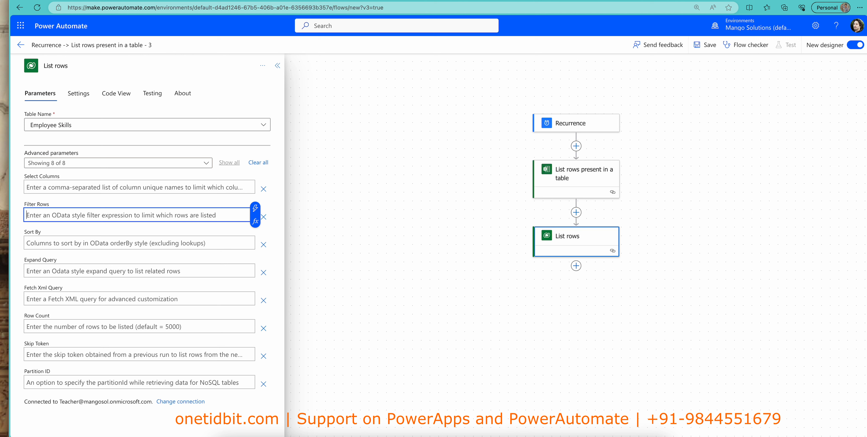
# Step: Set Filter Rows of the Dataverse List rows action in Power Automate to cr1cf_employeeid eq the Empid value from the Excel table
pyautogui.hotkey('ctrl', 'v')
pyautogui.write('eq')
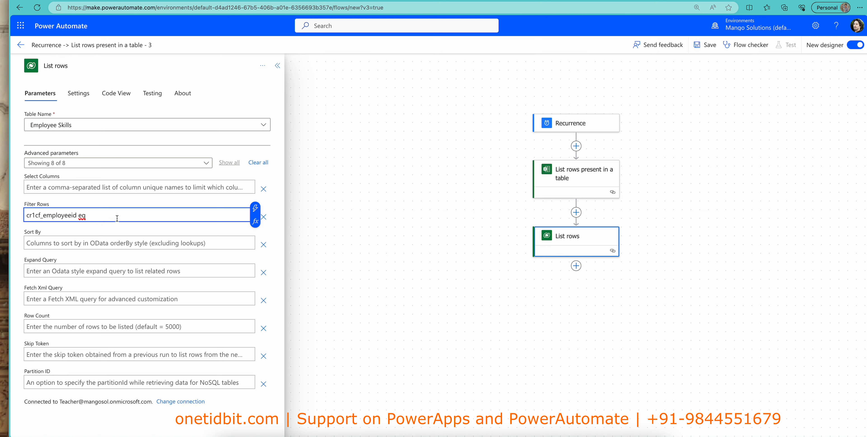
pyautogui.click(255, 208)
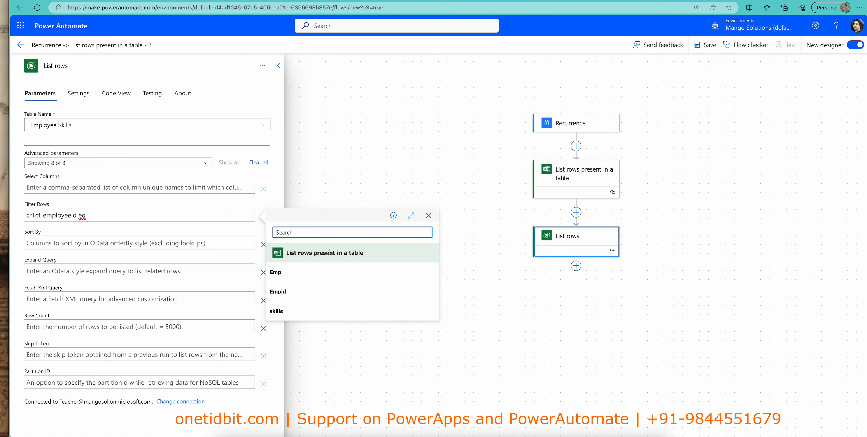
pyautogui.click(312, 291)
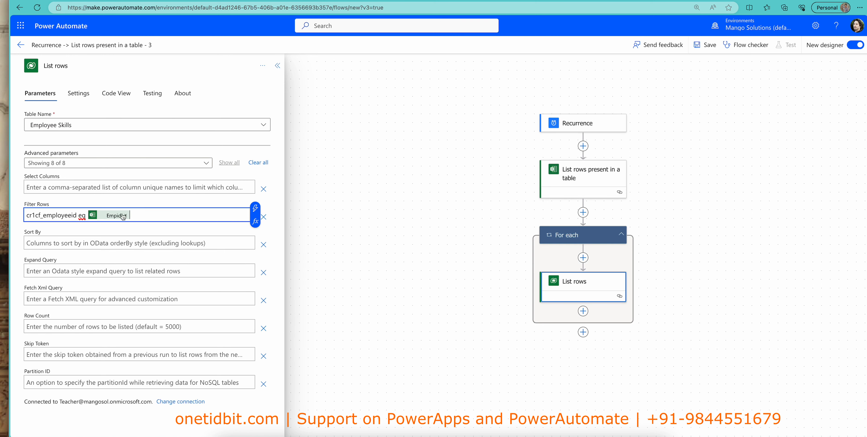
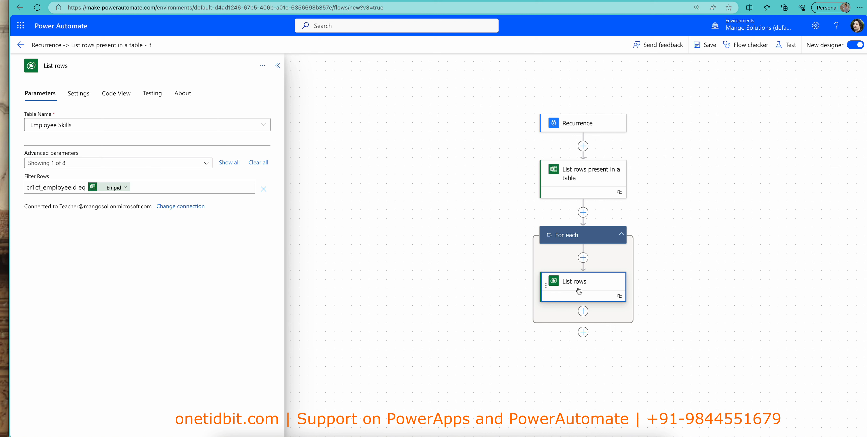
# Step: Add a Microsoft Dataverse Update a row action after List rows inside the For each loop
pyautogui.click(583, 311)
pyautogui.click(583, 312)
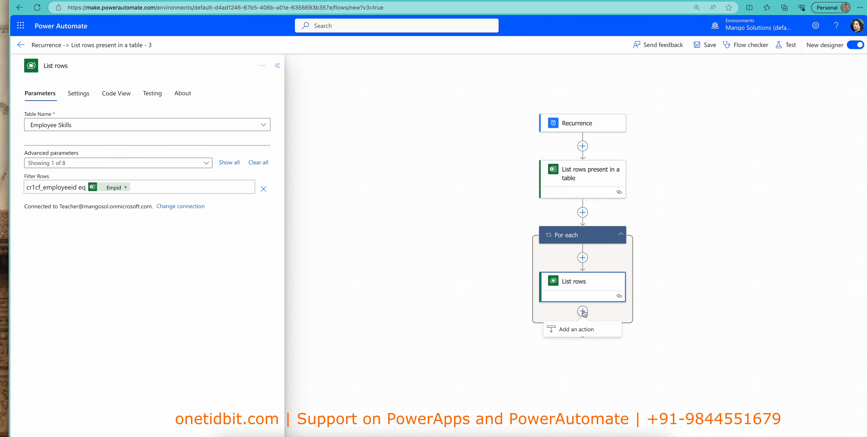
pyautogui.click(581, 329)
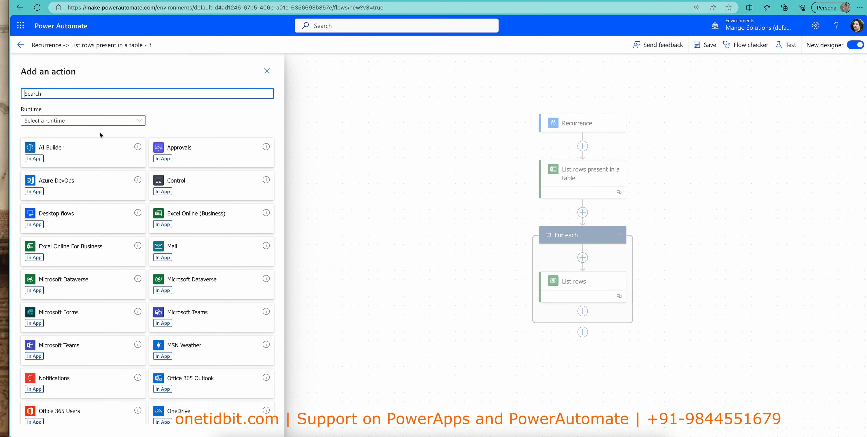
pyautogui.click(39, 291)
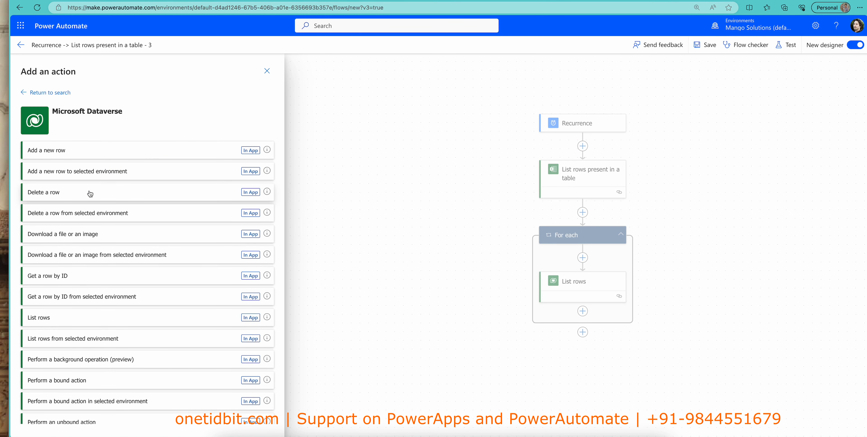
pyautogui.scroll(-7, 90, 193)
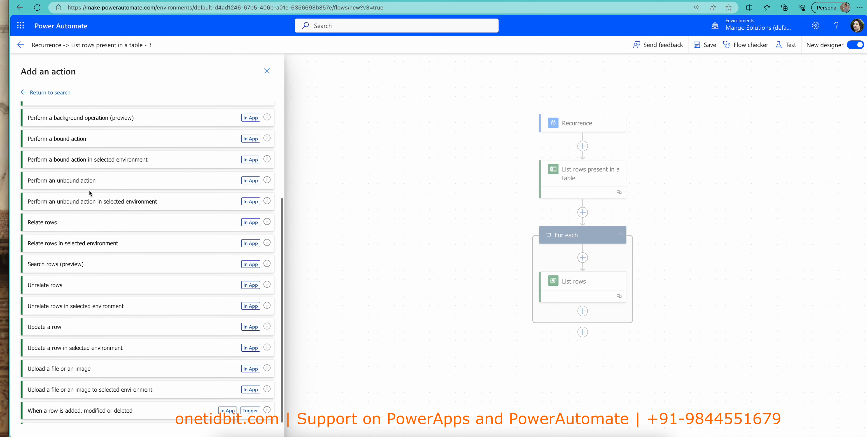
pyautogui.scroll(-1, 91, 193)
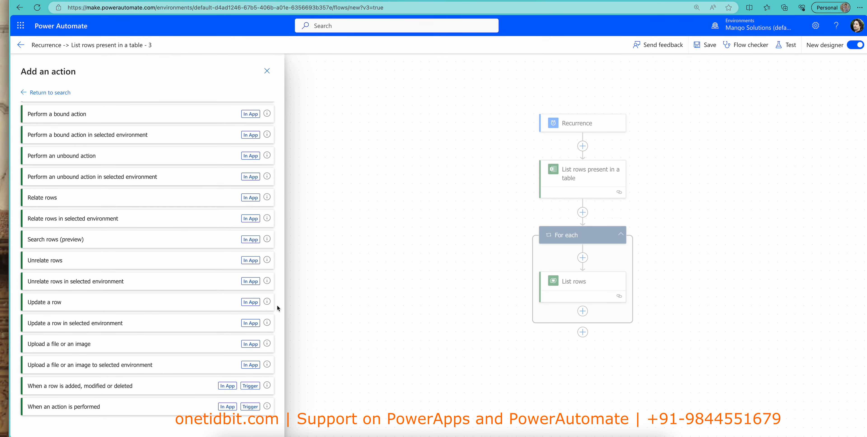
pyautogui.click(256, 301)
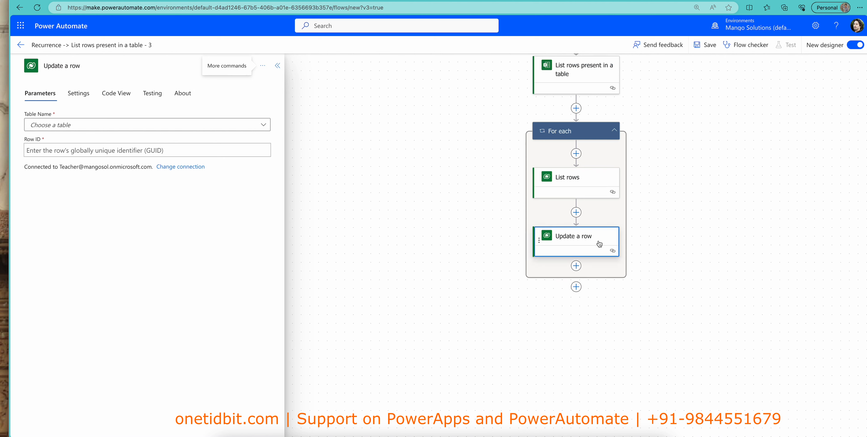
# Step: Choose Employee Skills as the table for the Update a row action
pyautogui.click(262, 124)
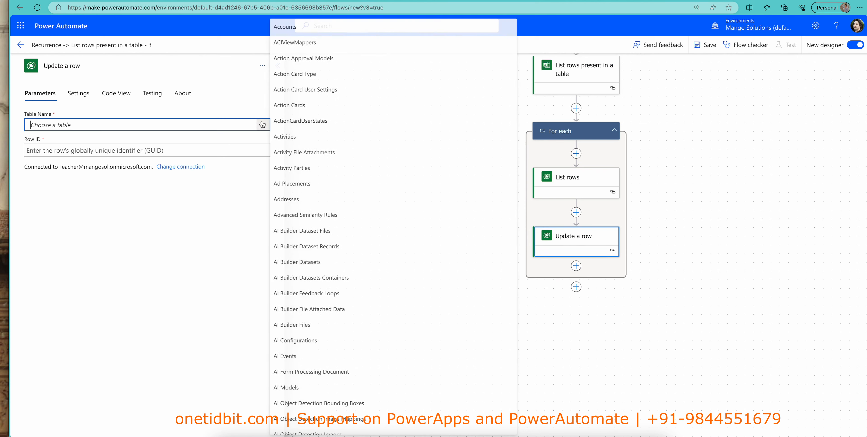
pyautogui.scroll(-20, 295, 214)
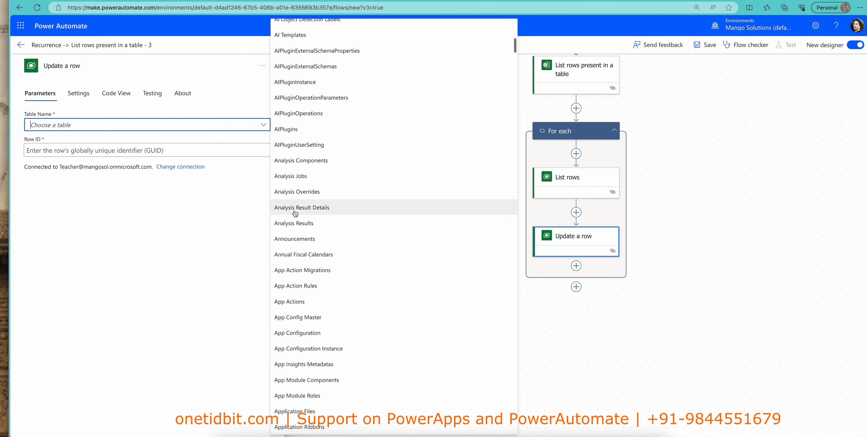
pyautogui.scroll(-20, 295, 214)
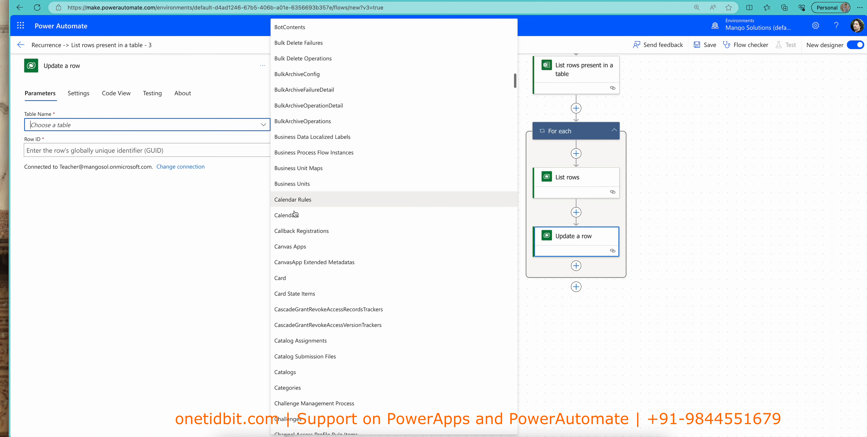
pyautogui.scroll(-20, 295, 214)
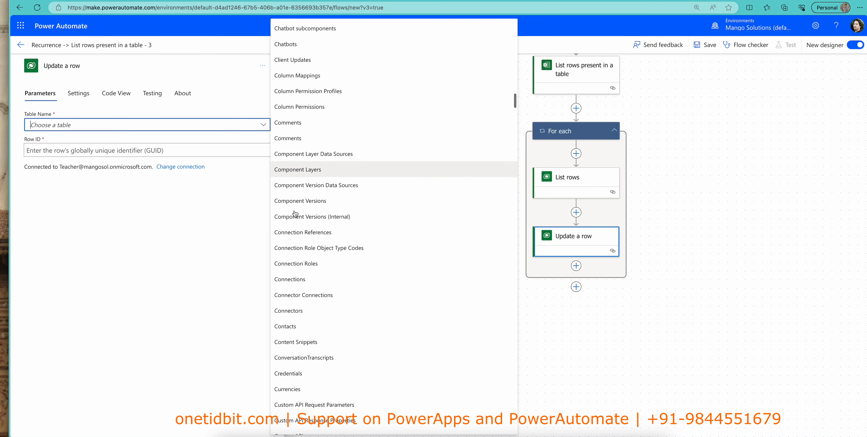
pyautogui.scroll(-10, 295, 213)
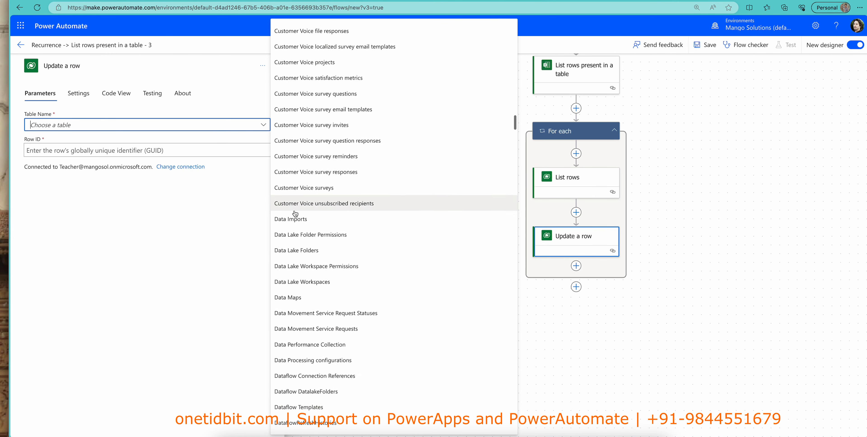
pyautogui.scroll(-18, 295, 213)
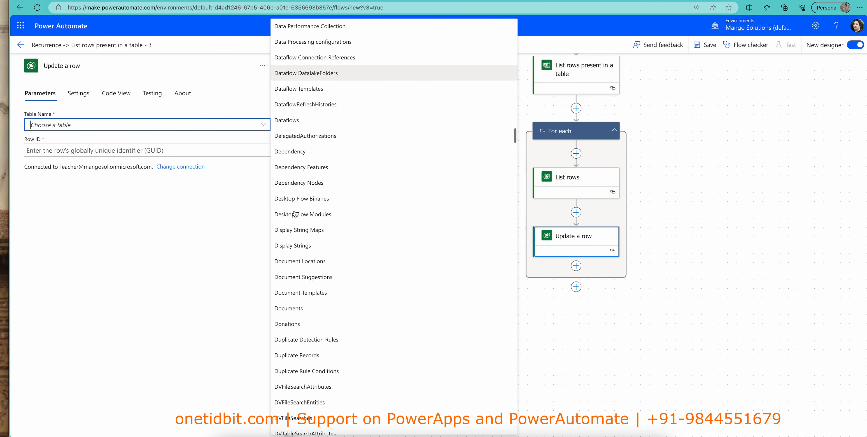
pyautogui.scroll(3, 295, 213)
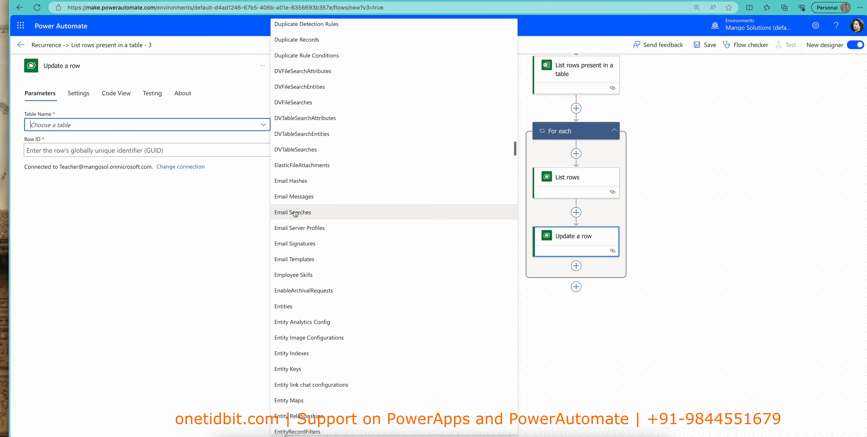
pyautogui.click(302, 274)
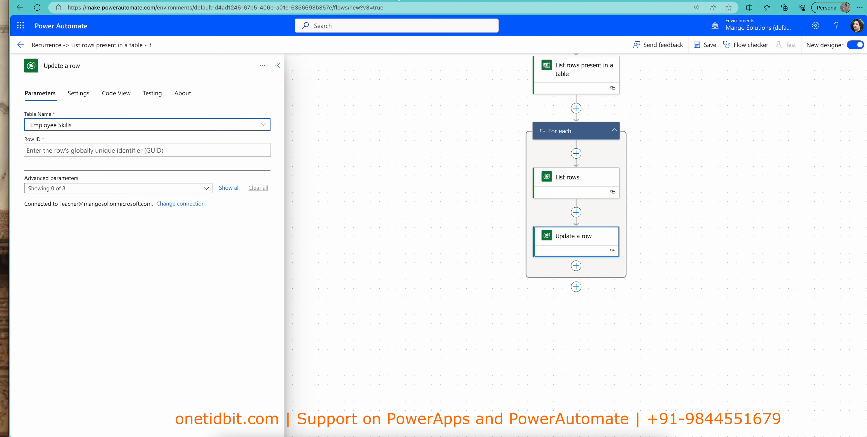
# Step: Examine the columns of the Employee Skills table in Power Apps, including its unique identifier, and return to the flow
pyautogui.click(399, 0)
pyautogui.click(514, 108)
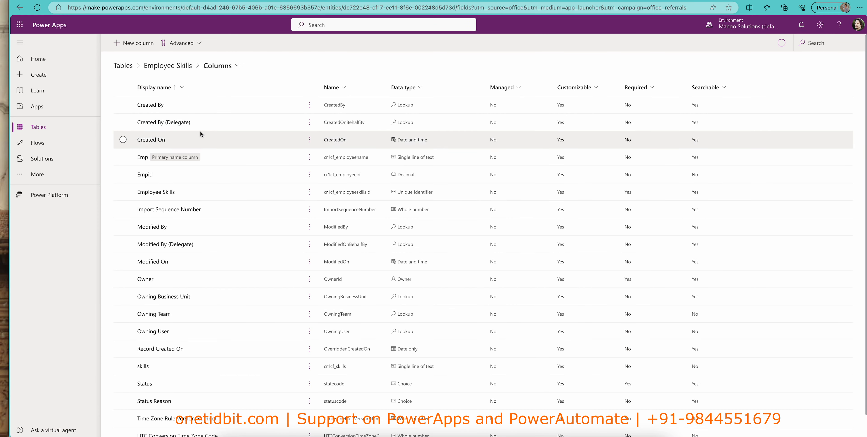
pyautogui.scroll(-1, 207, 131)
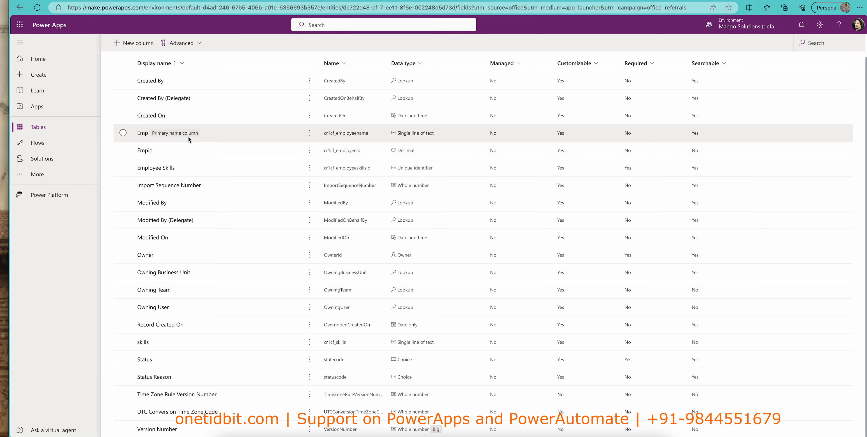
pyautogui.scroll(1, 188, 137)
pyautogui.hotkey('ctrl', 'Tab')
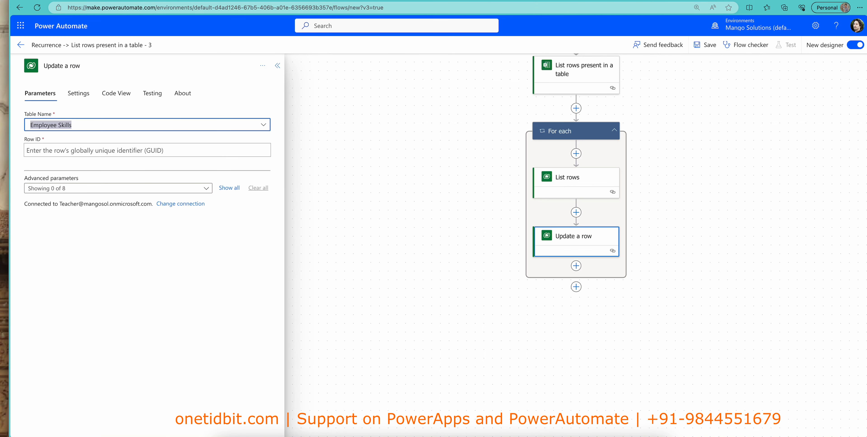
# Step: Set the Row ID of the Update a row action to the Employee Skills unique identifier from the Dataverse List rows output
pyautogui.click(50, 148)
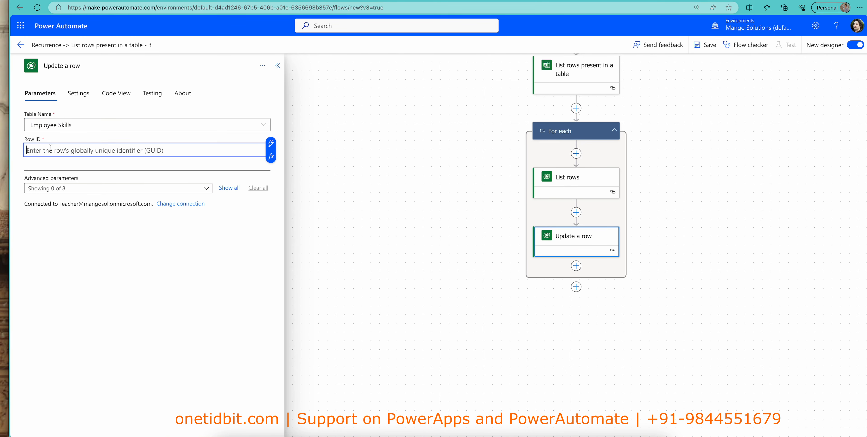
pyautogui.click(270, 143)
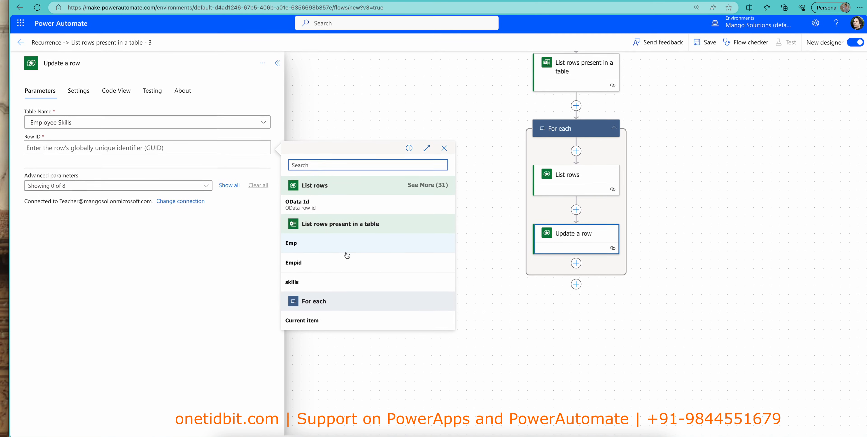
pyautogui.click(428, 188)
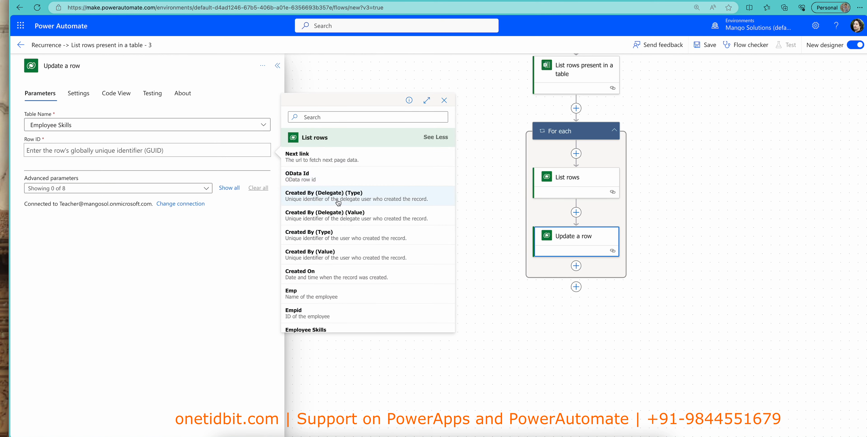
pyautogui.scroll(-3, 338, 202)
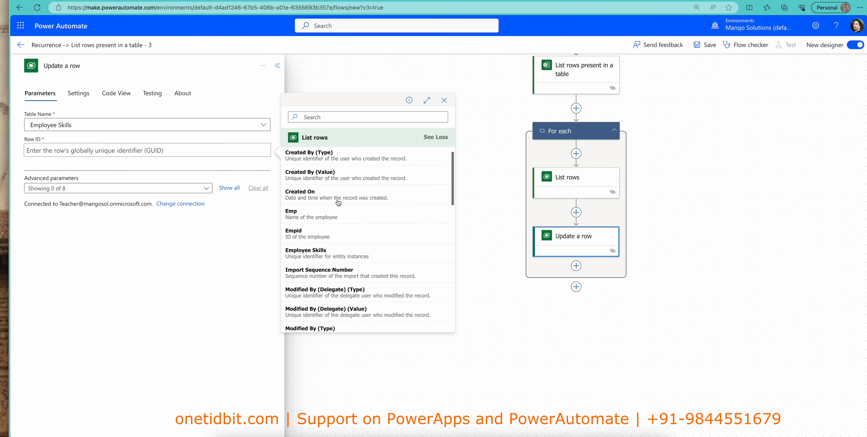
pyautogui.scroll(-3, 338, 202)
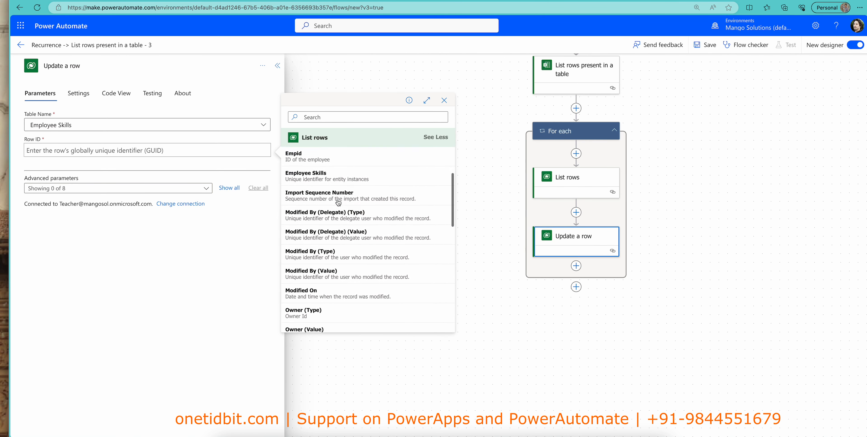
pyautogui.scroll(-1, 338, 202)
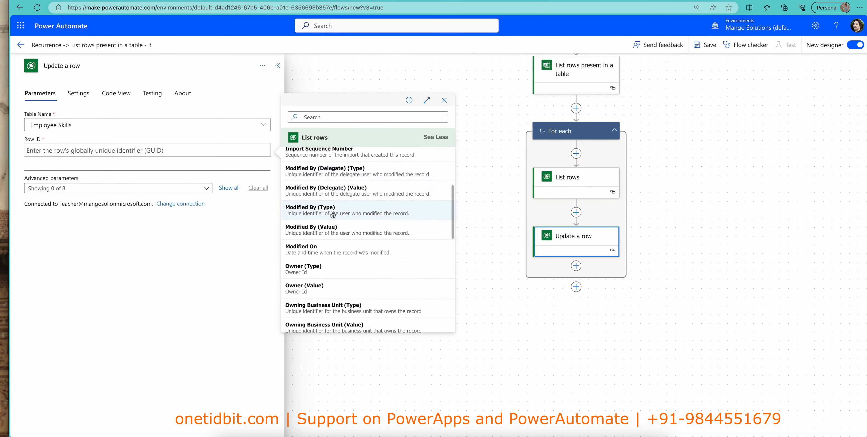
pyautogui.scroll(-3, 358, 216)
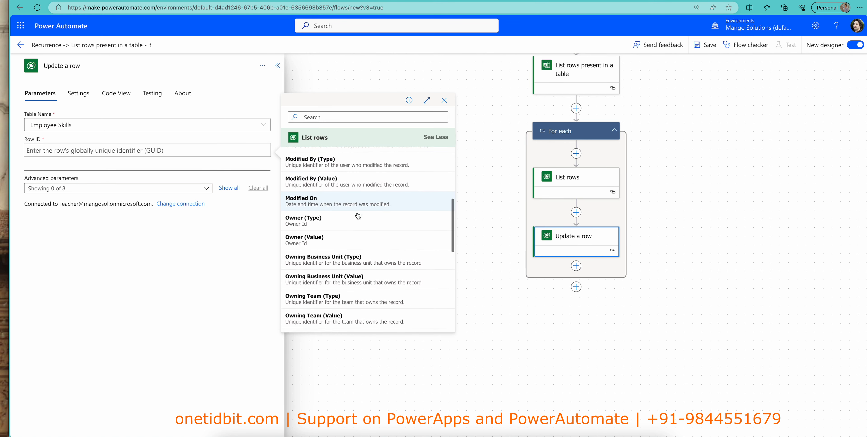
pyautogui.scroll(-3, 358, 215)
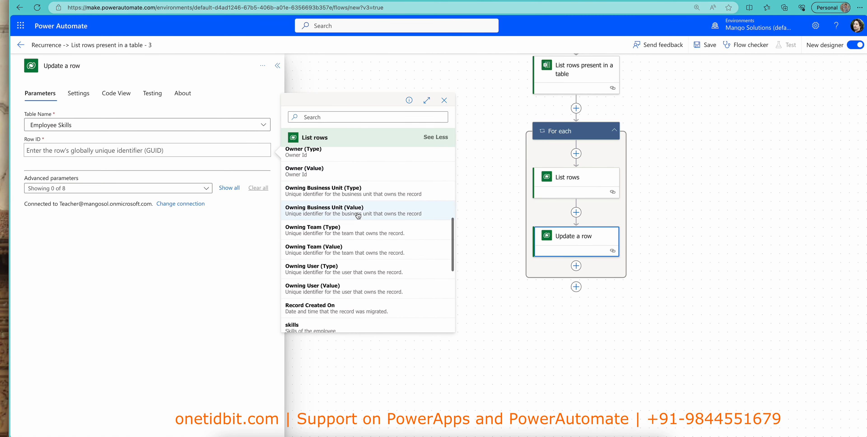
pyautogui.scroll(-2, 358, 216)
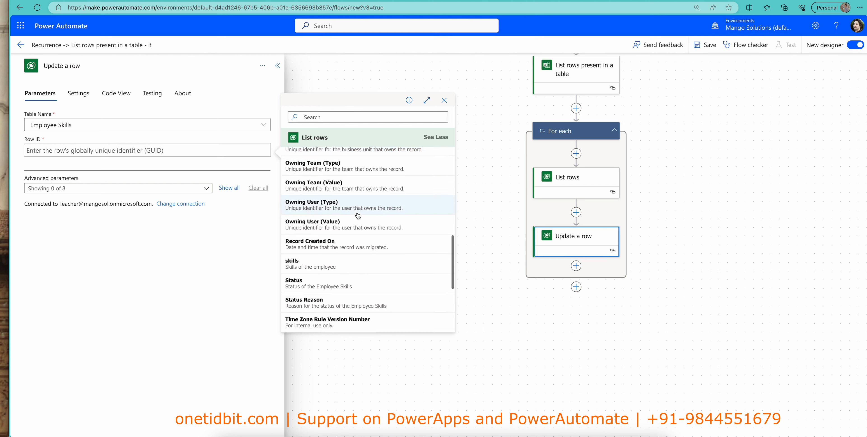
pyautogui.scroll(-3, 358, 215)
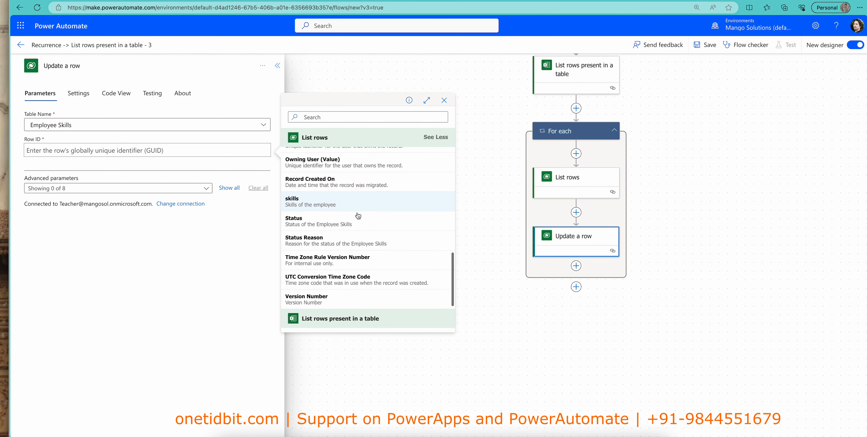
pyautogui.scroll(-1, 358, 216)
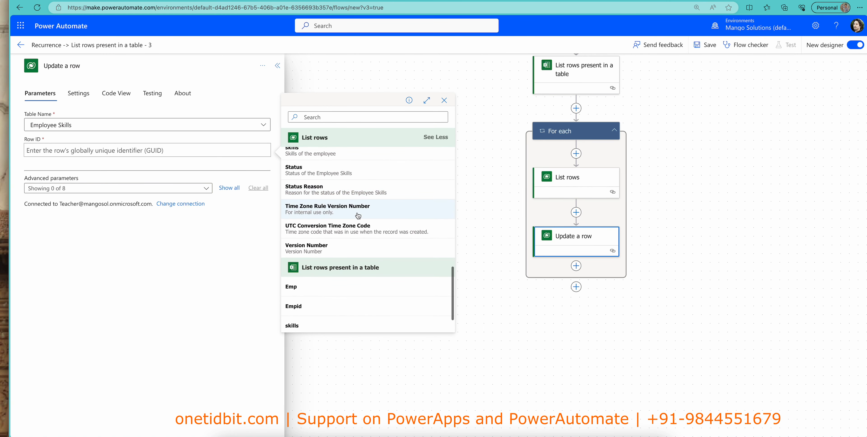
pyautogui.scroll(2, 357, 216)
pyautogui.scroll(3, 358, 215)
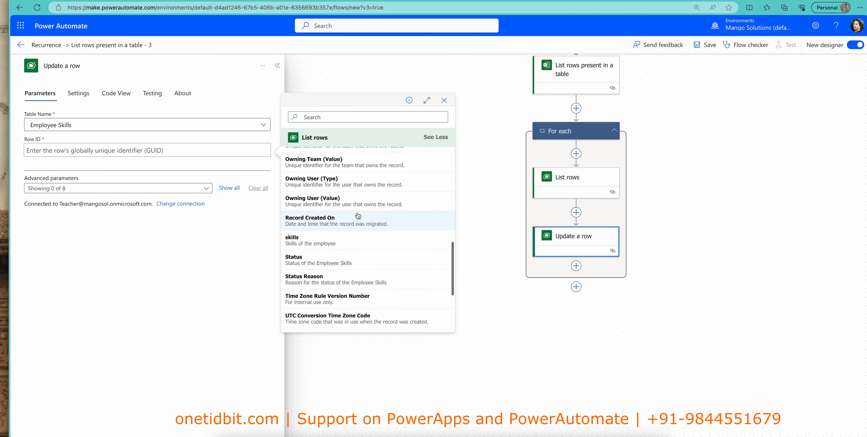
pyautogui.scroll(-5, 361, 217)
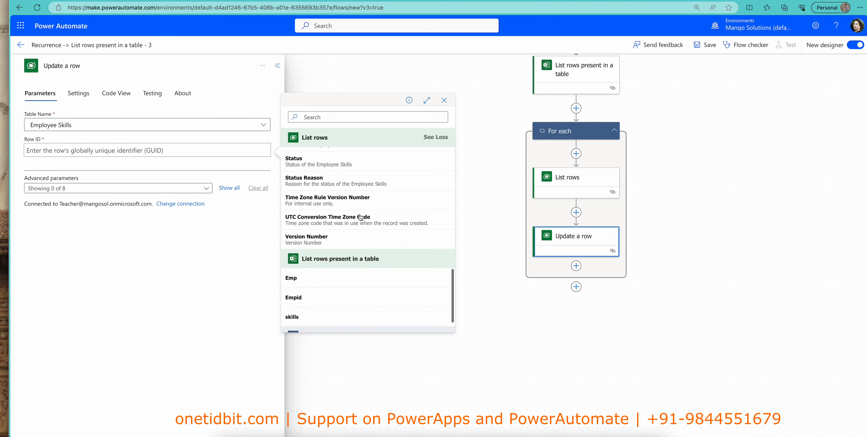
pyautogui.scroll(5, 360, 216)
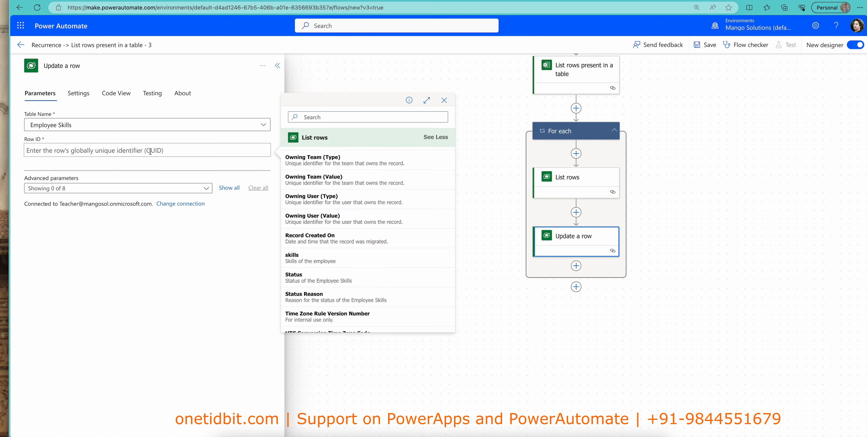
pyautogui.scroll(3, 351, 246)
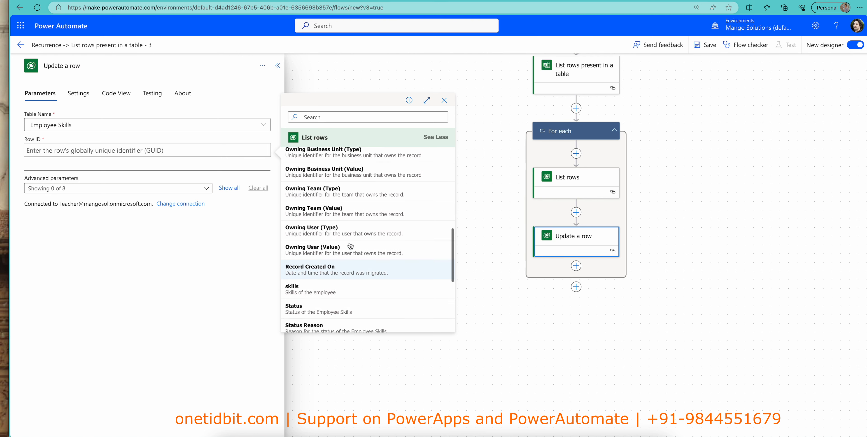
pyautogui.scroll(1, 350, 245)
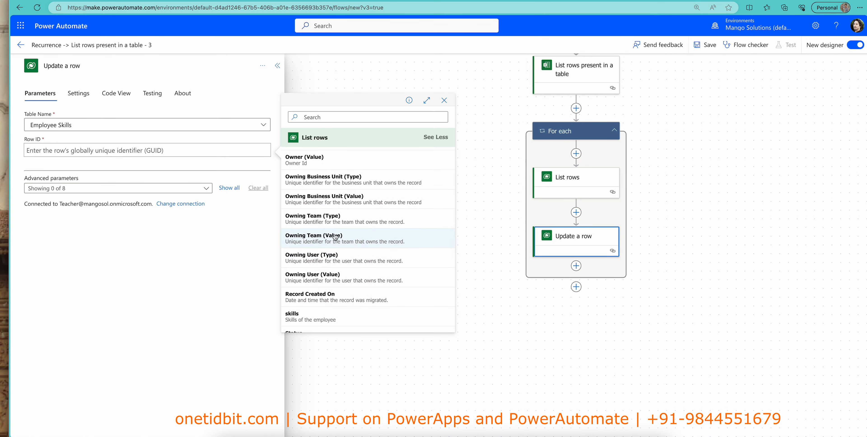
pyautogui.scroll(6, 335, 237)
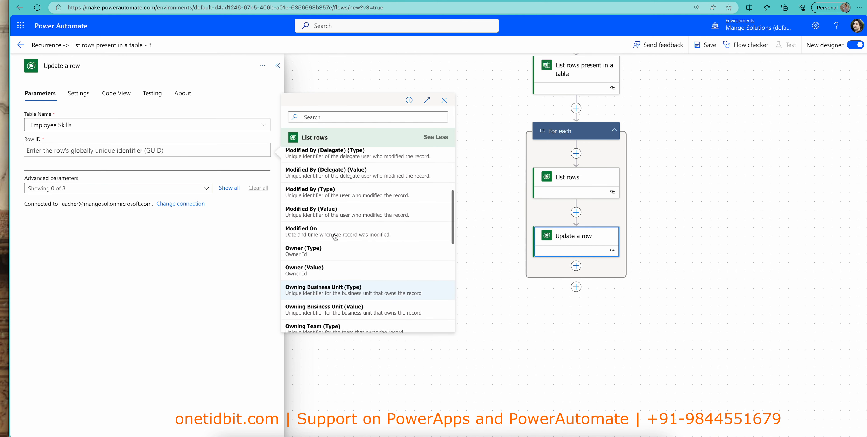
pyautogui.scroll(2, 333, 219)
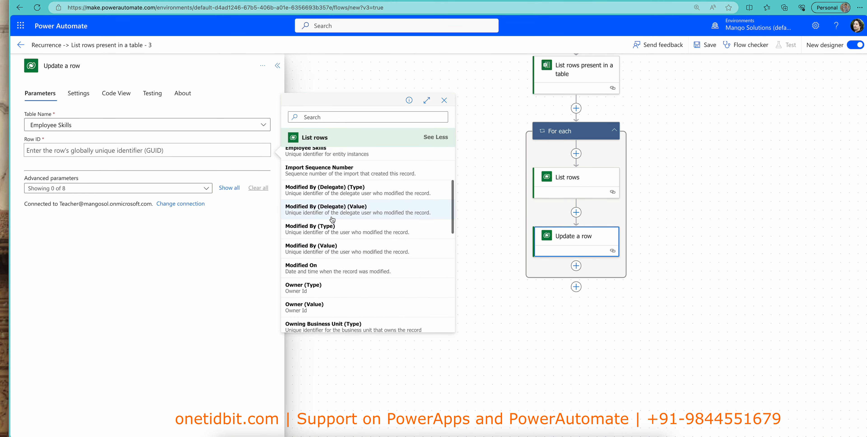
pyautogui.scroll(3, 313, 195)
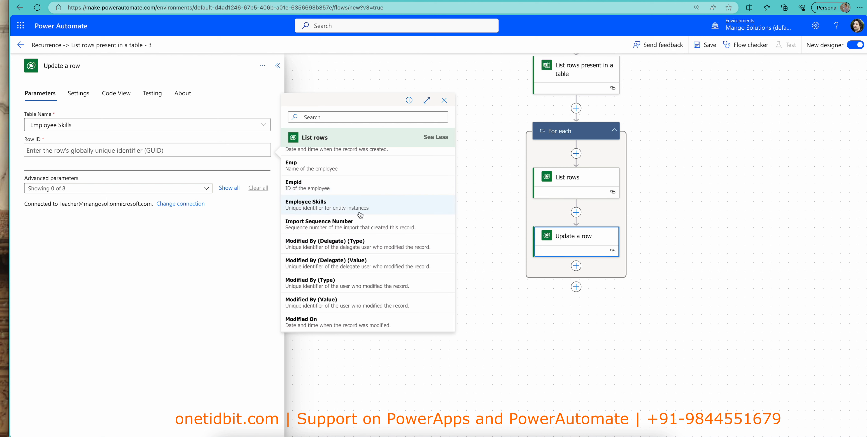
pyautogui.scroll(3, 362, 214)
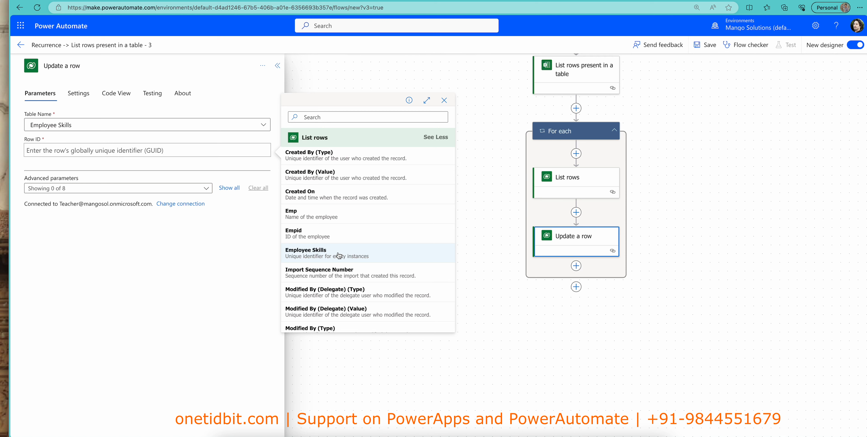
pyautogui.scroll(5, 338, 254)
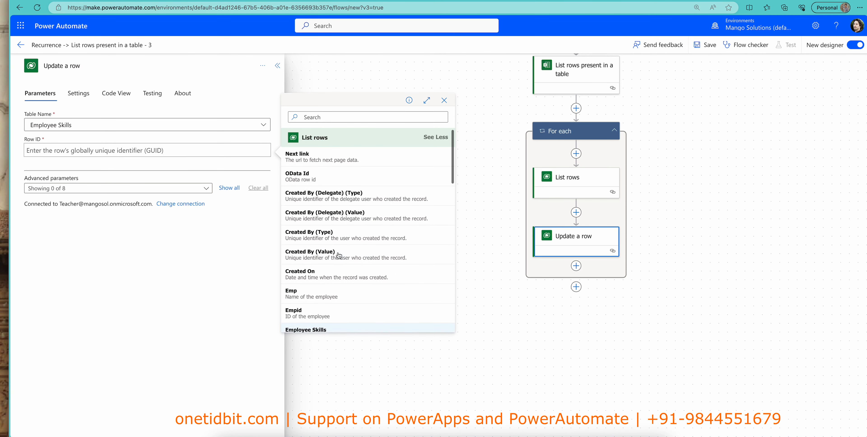
pyautogui.scroll(-4, 339, 255)
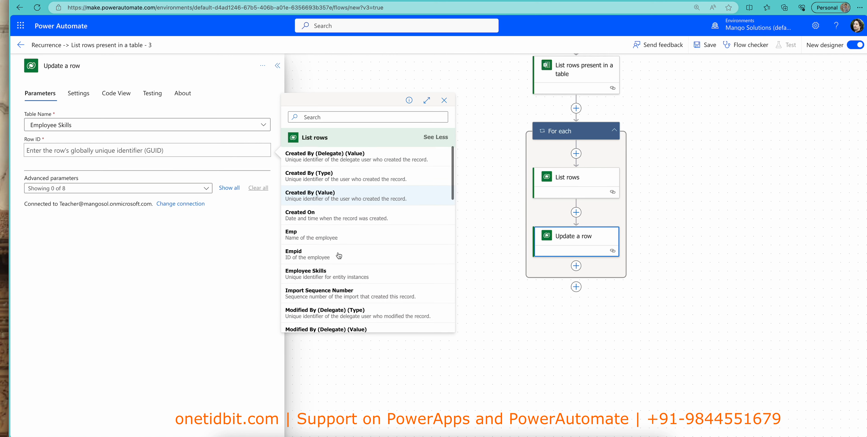
pyautogui.click(361, 278)
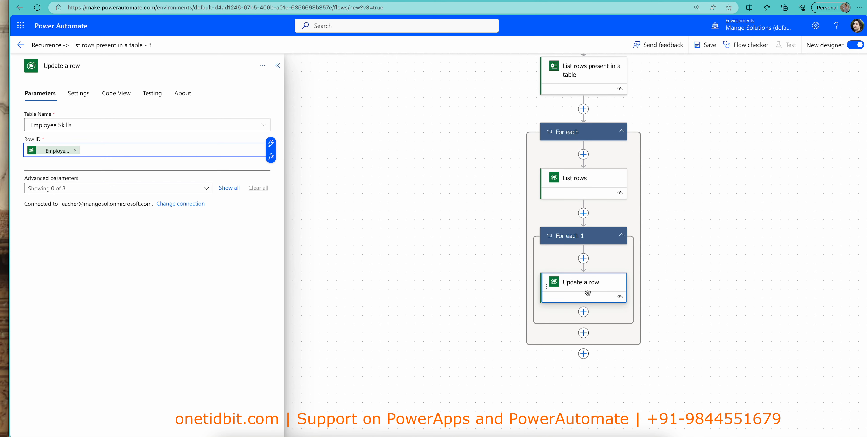
# Step: Show all advanced parameters of Update a row and set Skills to the skills value from the Excel table
pyautogui.click(228, 188)
pyautogui.scroll(-1, 85, 208)
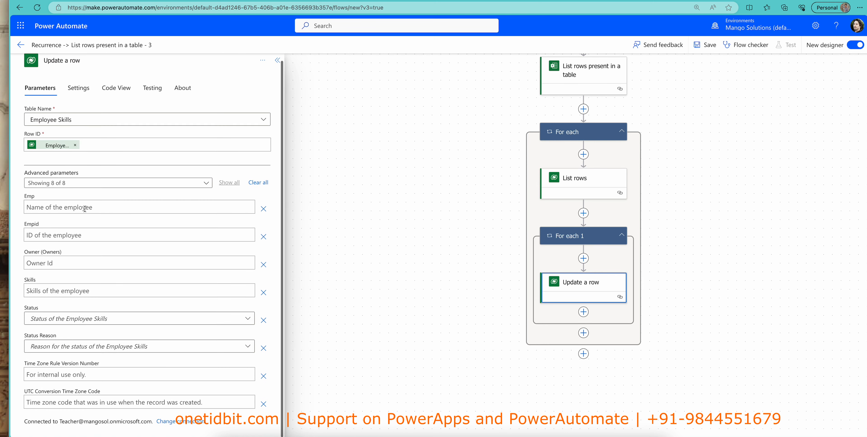
pyautogui.click(77, 290)
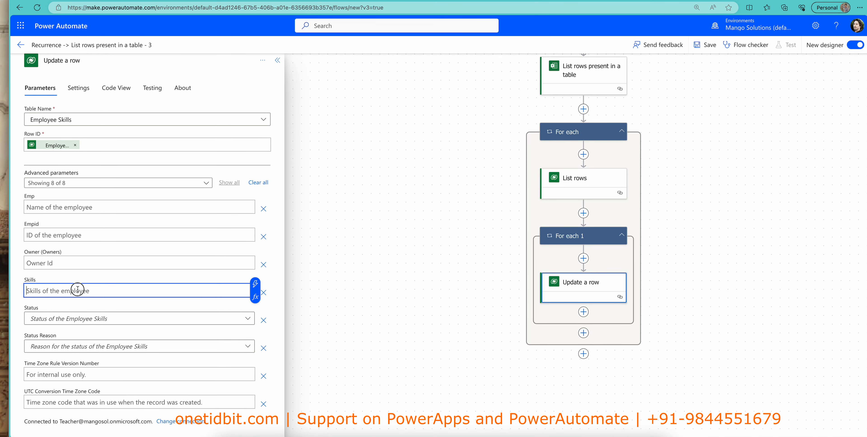
pyautogui.click(254, 283)
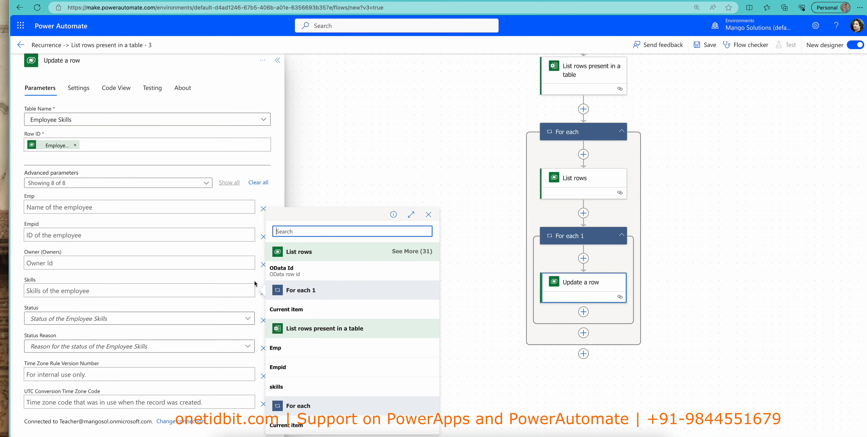
pyautogui.click(413, 251)
pyautogui.scroll(-4, 365, 280)
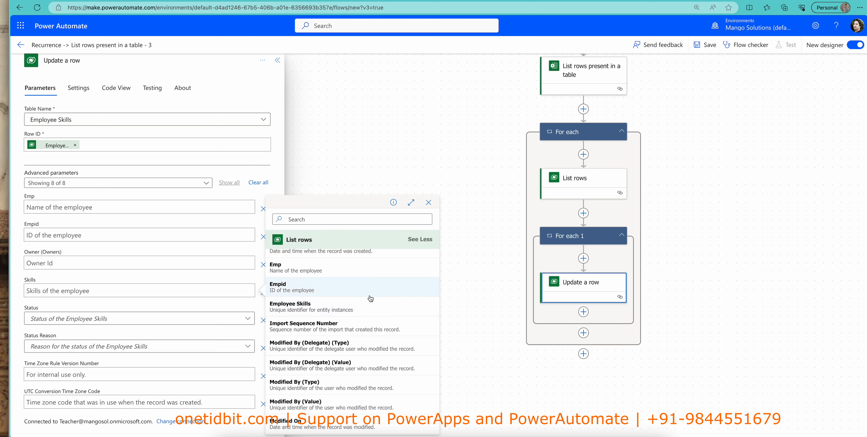
pyautogui.scroll(-10, 365, 284)
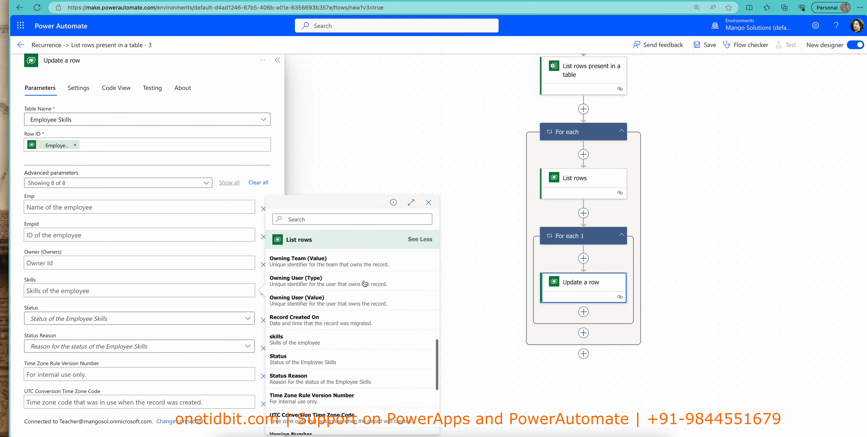
pyautogui.scroll(-3, 362, 303)
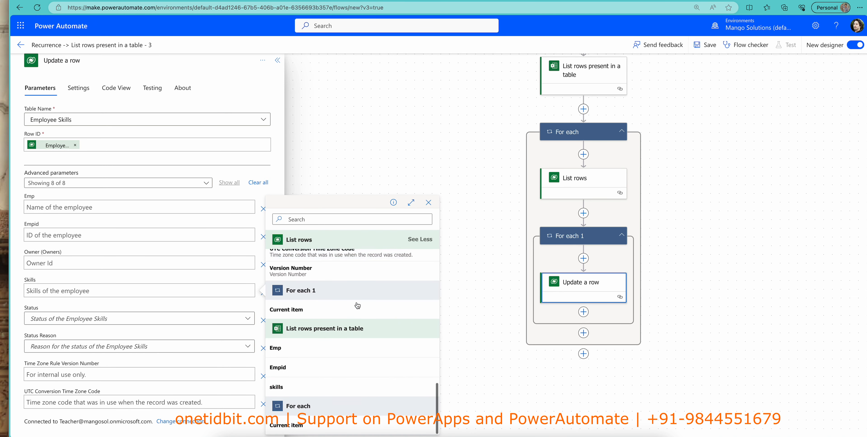
pyautogui.click(368, 378)
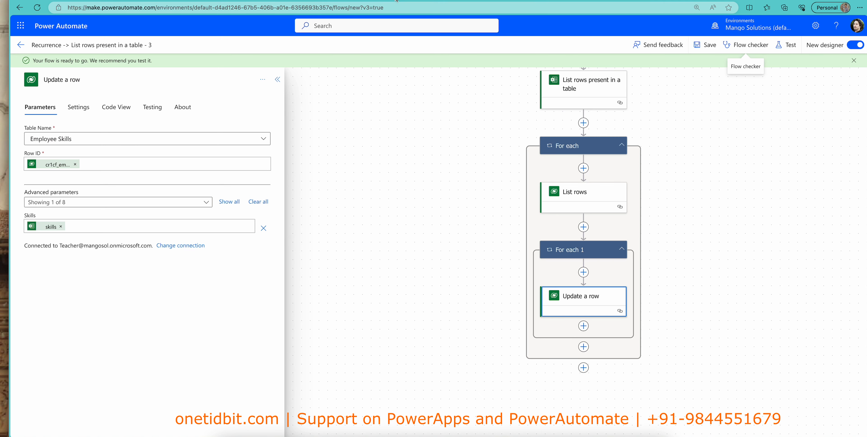
# Step: Check the Excel source table, return to the flow and set up a manual test of it
pyautogui.click(445, 0)
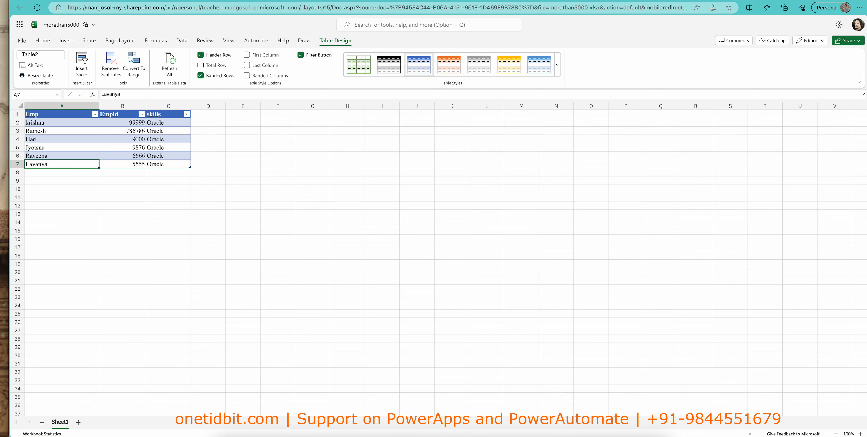
pyautogui.click(397, 1)
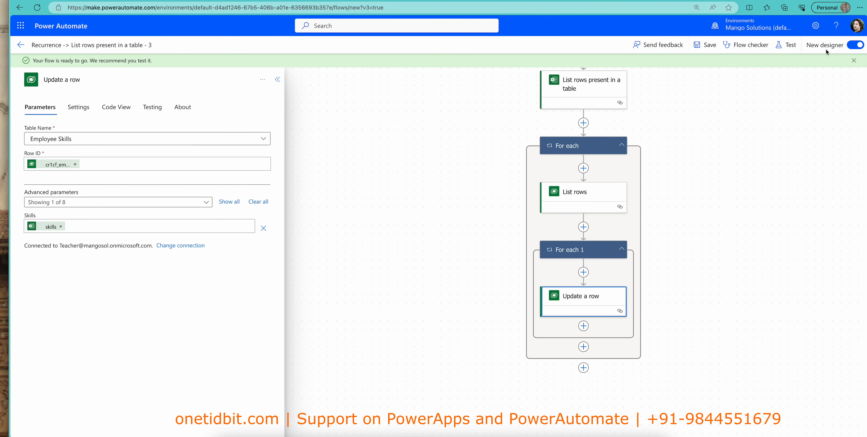
pyautogui.click(795, 50)
pyautogui.click(733, 68)
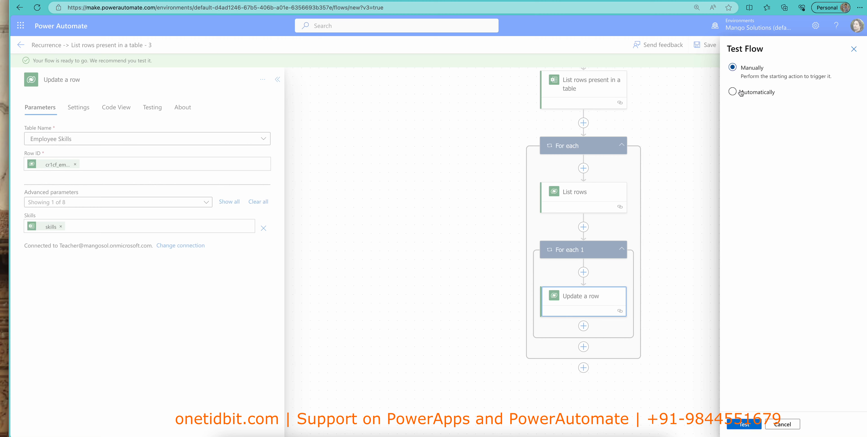
pyautogui.click(754, 425)
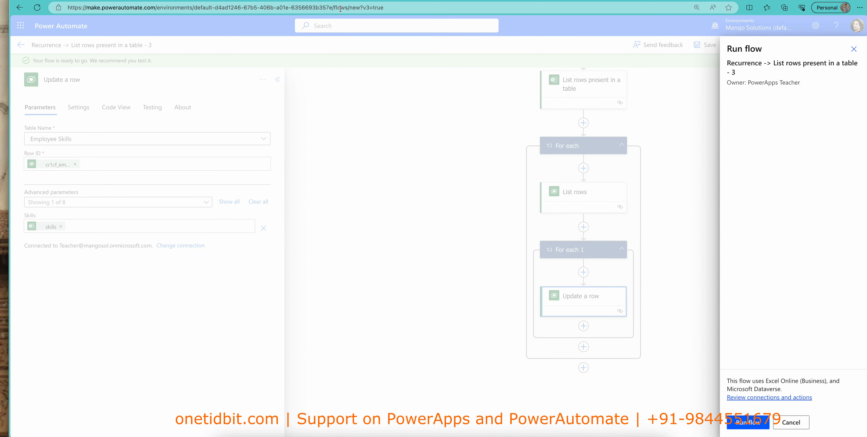
# Step: Review the source rows in the morethan5000 workbook and the existing records of the Employee Skills table in Power Apps
pyautogui.click(462, 0)
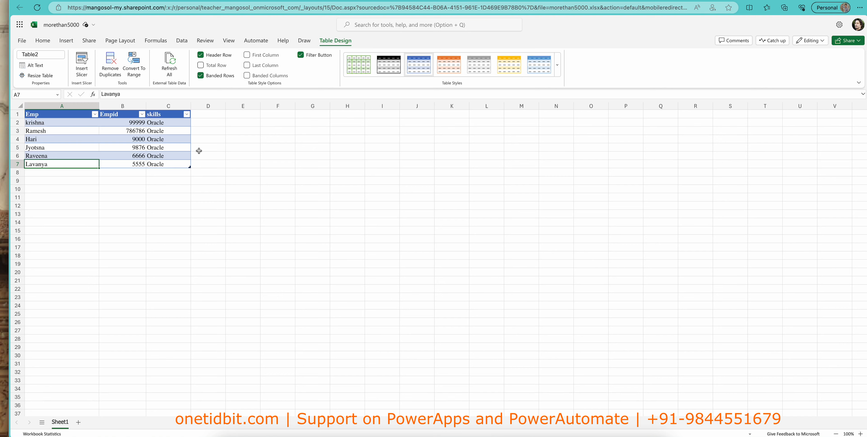
pyautogui.click(396, 2)
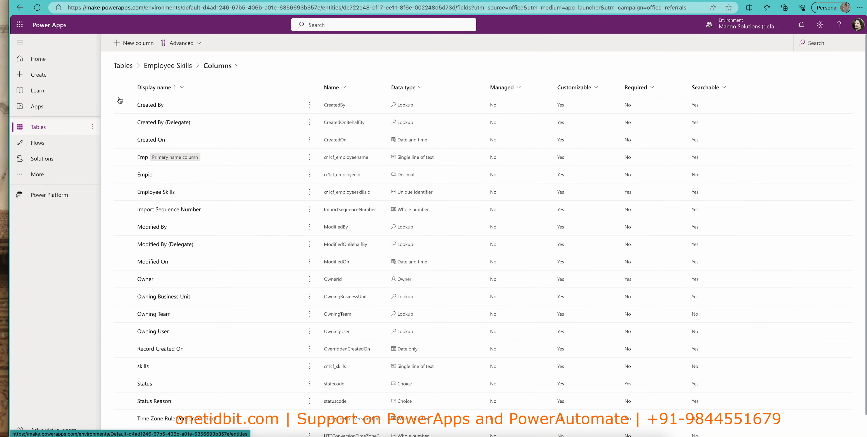
pyautogui.click(172, 65)
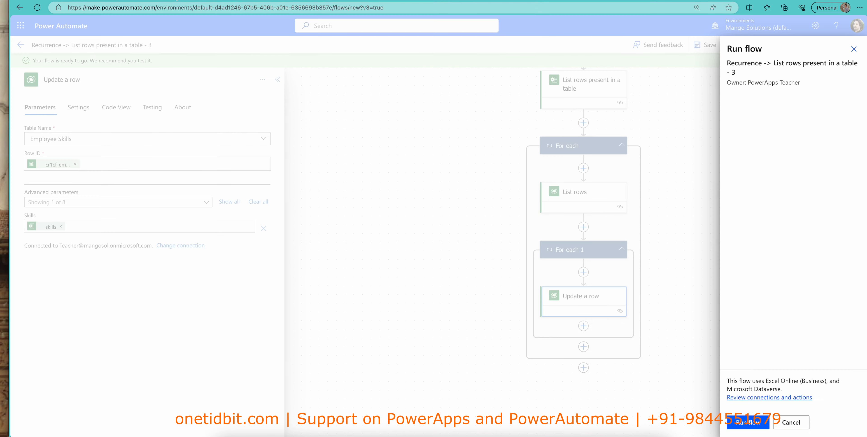
# Step: Run the flow test and go to the second iteration of the outer For each loop in the run results
pyautogui.click(754, 423)
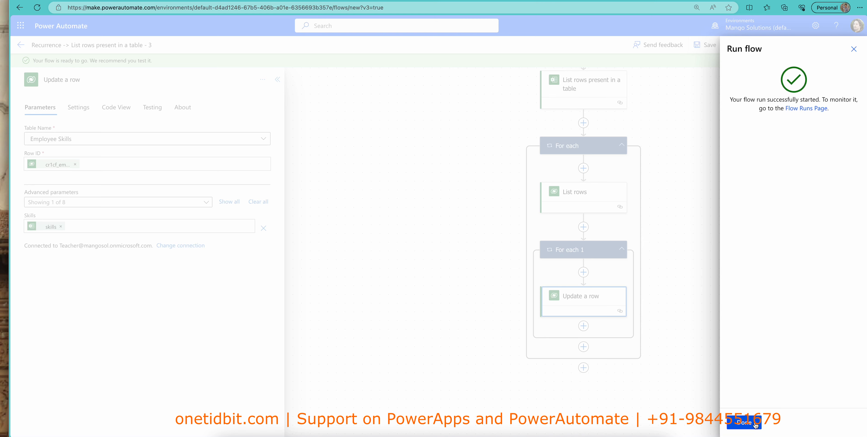
pyautogui.click(750, 423)
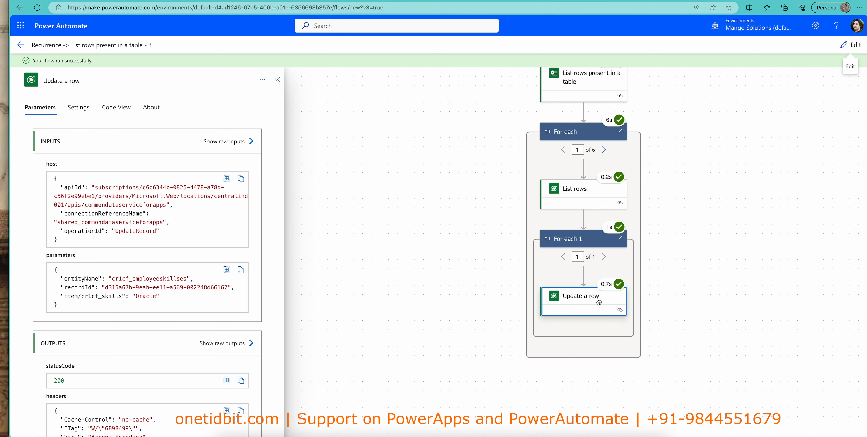
pyautogui.scroll(2, 598, 300)
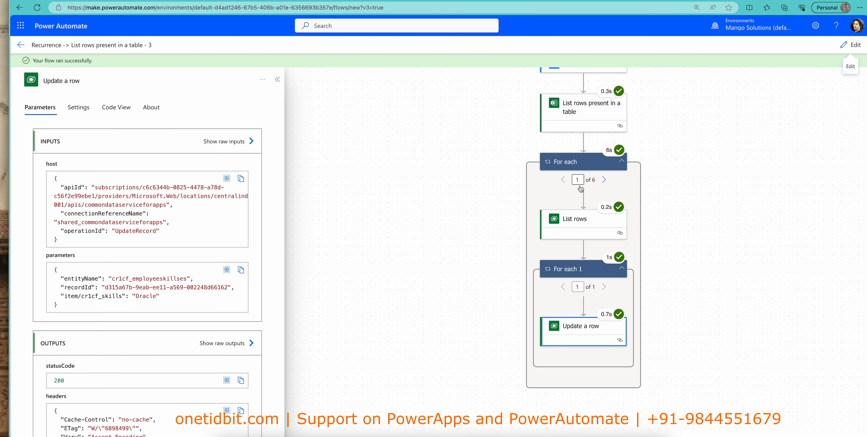
pyautogui.click(604, 179)
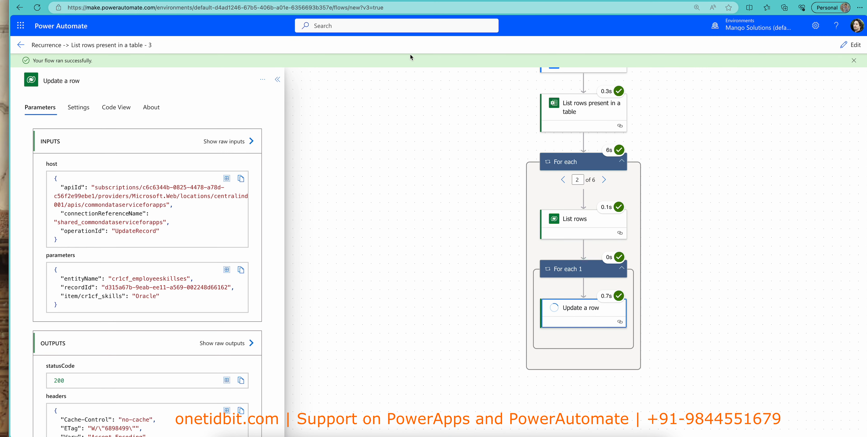
# Step: Refresh the Employee Skills table in Power Apps and compare its skills with the Excel row for employee ID 9000
pyautogui.click(393, 0)
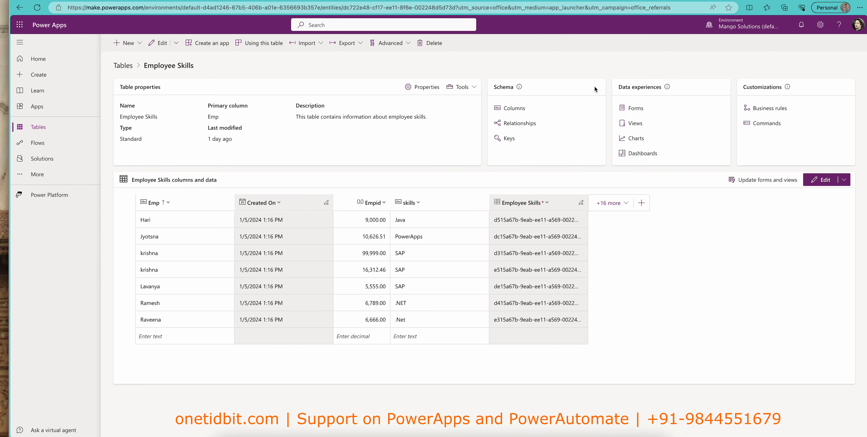
pyautogui.click(37, 8)
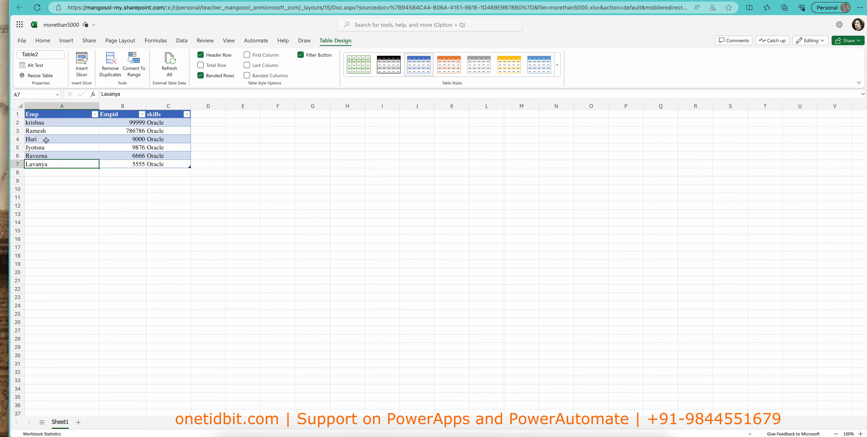
pyautogui.click(48, 140)
pyautogui.click(138, 141)
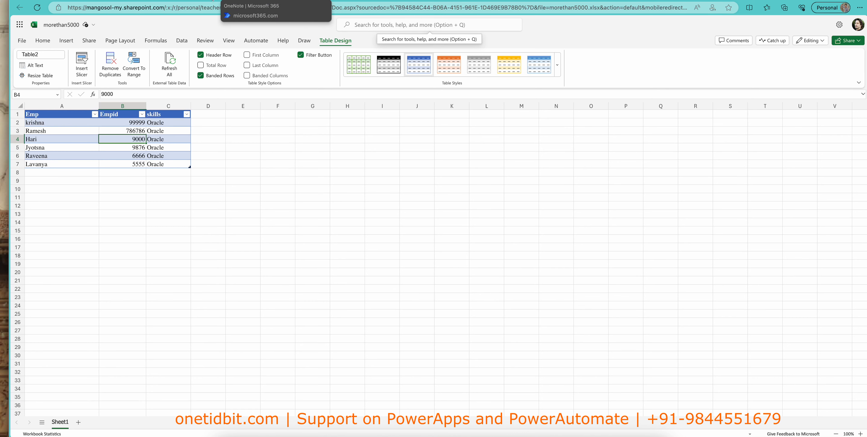
pyautogui.click(420, 1)
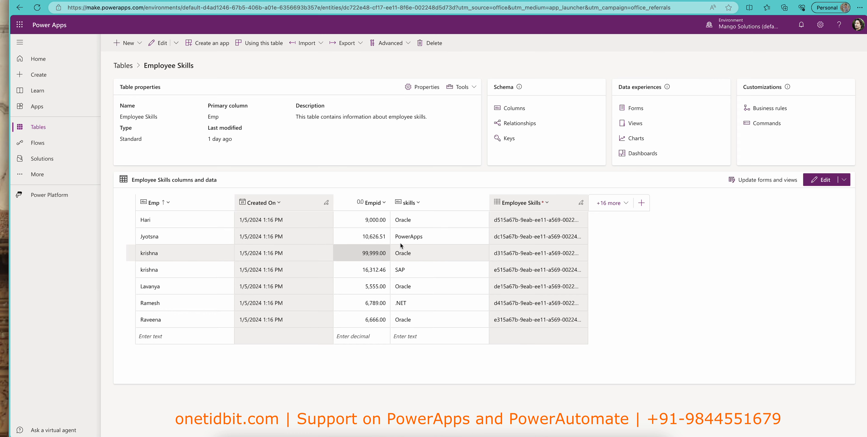
# Step: Compare the remaining Excel rows with the Employee Skills records in Power Apps by employee ID and skills
pyautogui.click(429, 1)
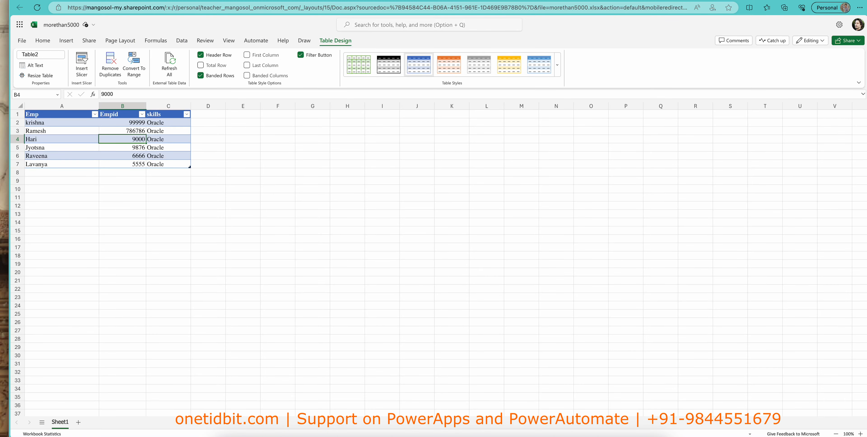
pyautogui.click(46, 123)
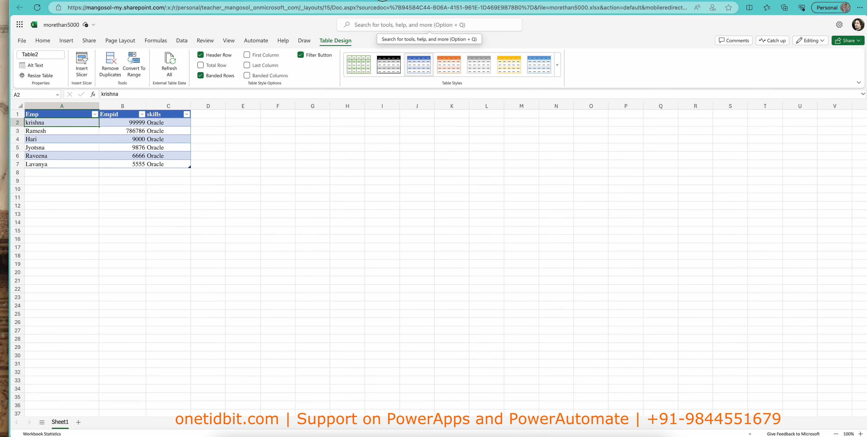
pyautogui.click(429, 0)
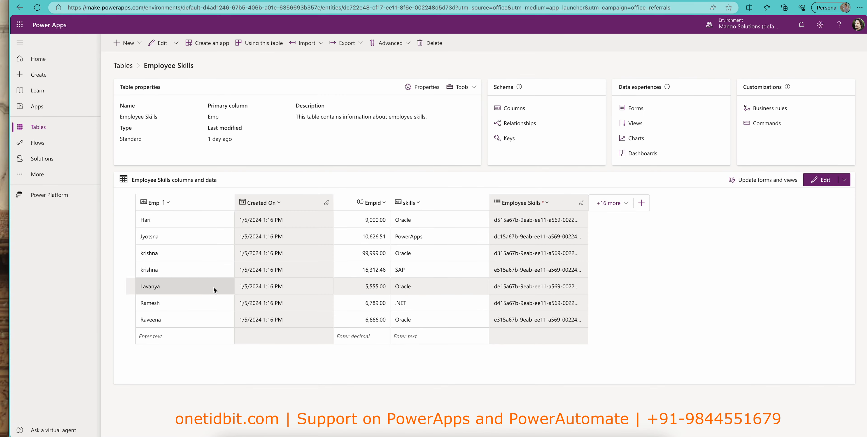
pyautogui.click(469, 1)
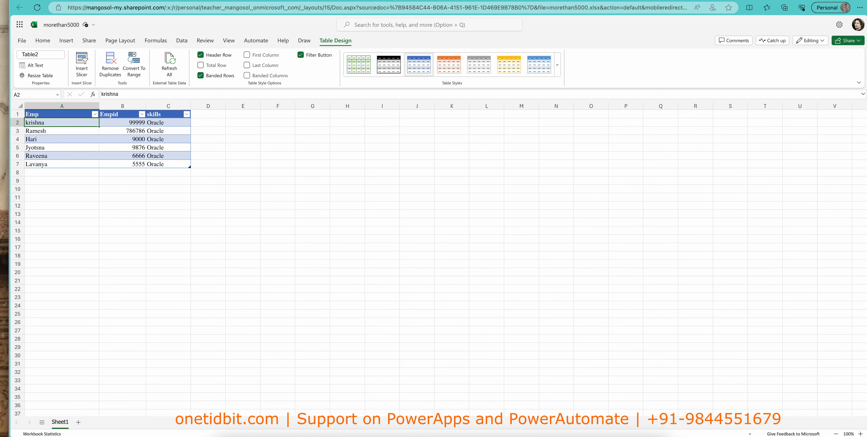
pyautogui.click(396, 1)
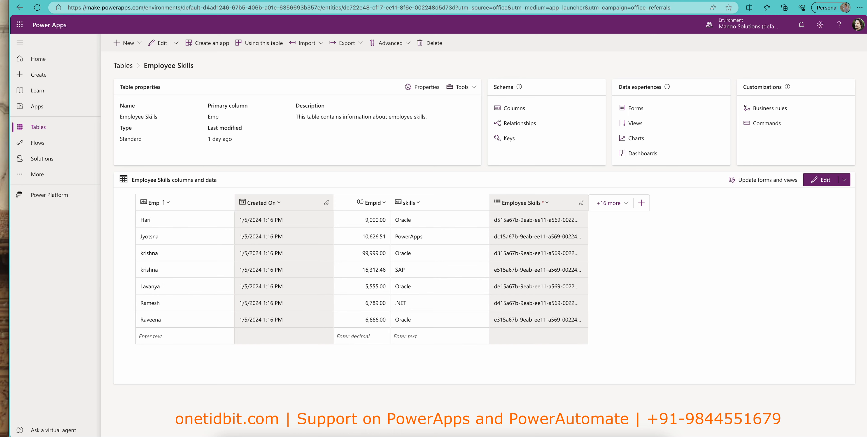
pyautogui.click(542, 1)
pyautogui.click(396, 1)
pyautogui.click(486, 1)
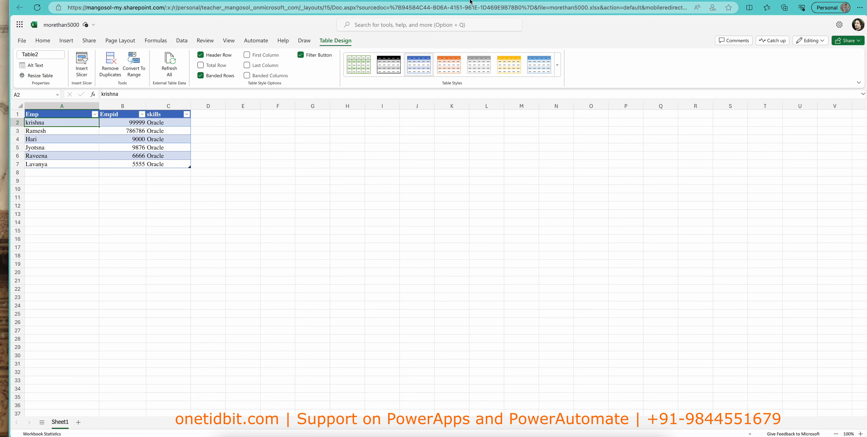
pyautogui.click(43, 157)
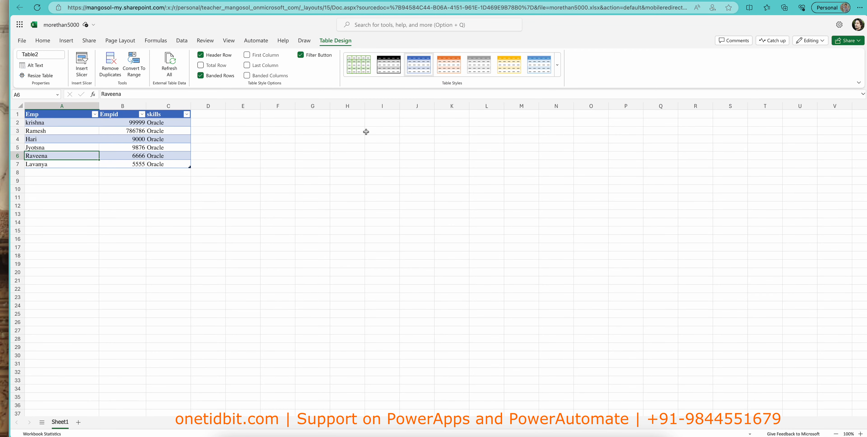
pyautogui.click(380, 1)
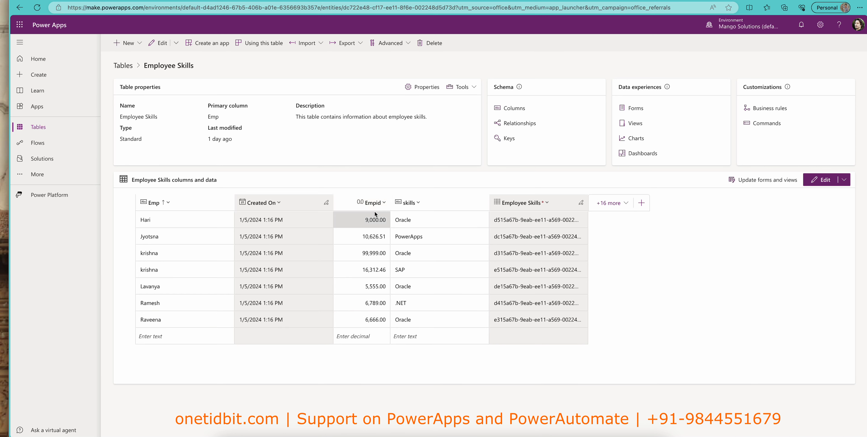
pyautogui.click(303, 1)
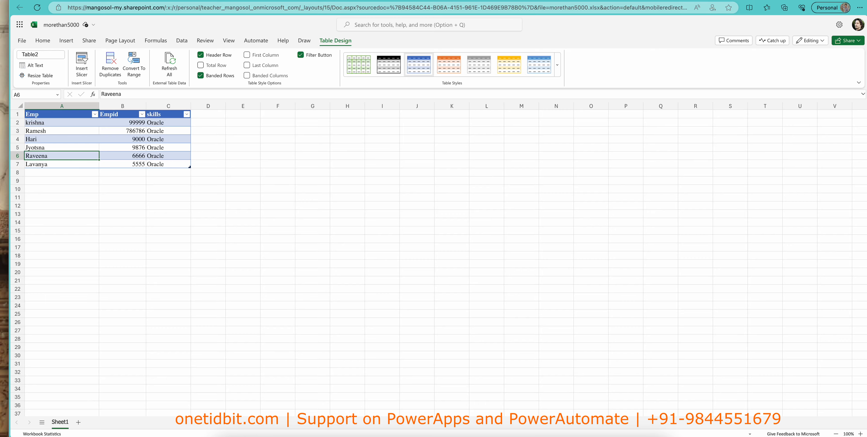
# Step: Return to the flow run and examine the third and fourth iterations of the outer For each loop
pyautogui.click(397, 0)
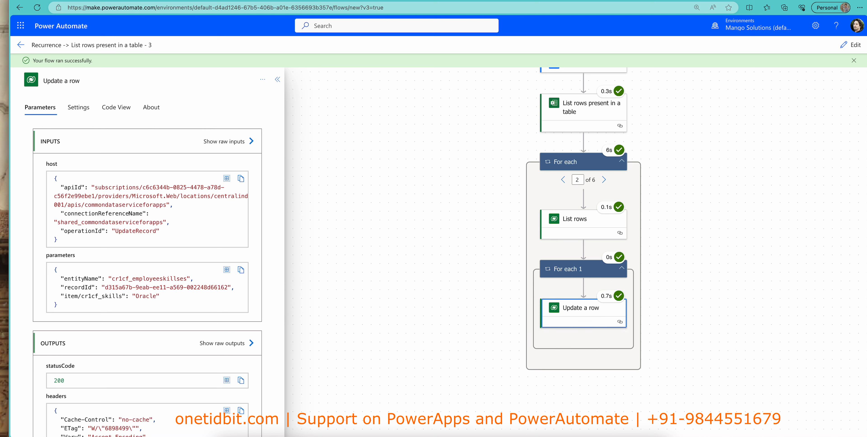
pyautogui.click(605, 180)
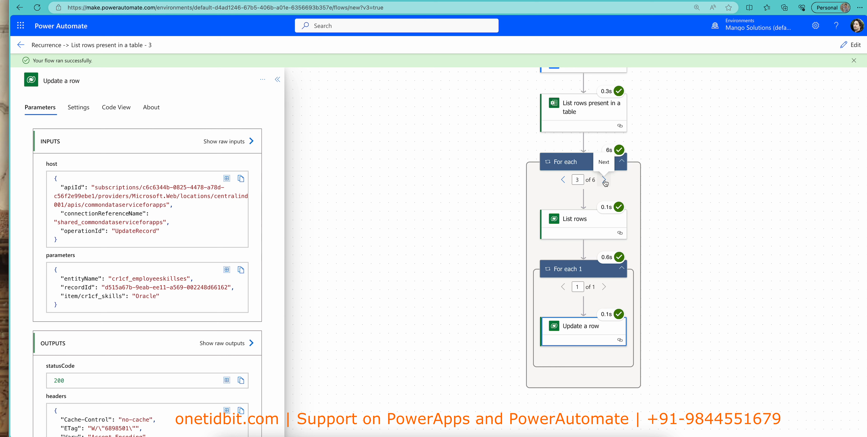
pyautogui.click(605, 181)
pyautogui.click(605, 181)
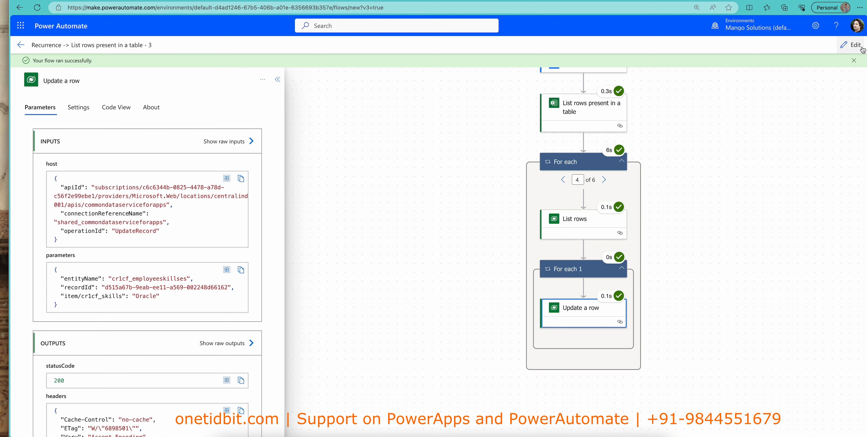
# Step: Reopen the flow for editing and show all advanced parameters of the Dataverse List rows action
pyautogui.click(849, 46)
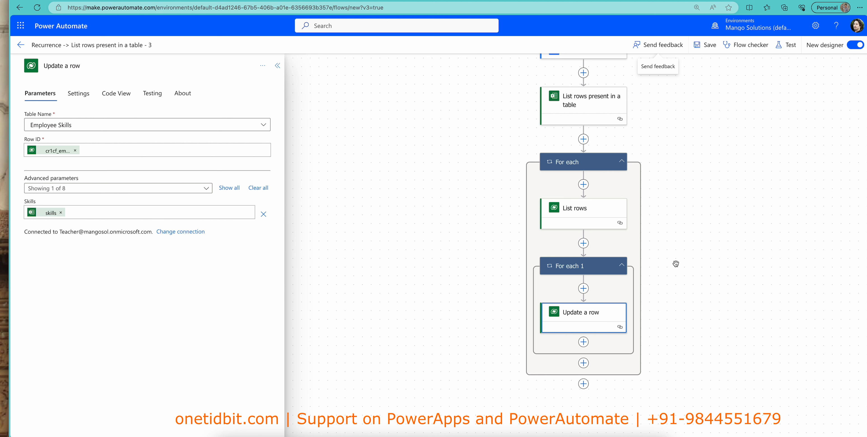
pyautogui.click(604, 313)
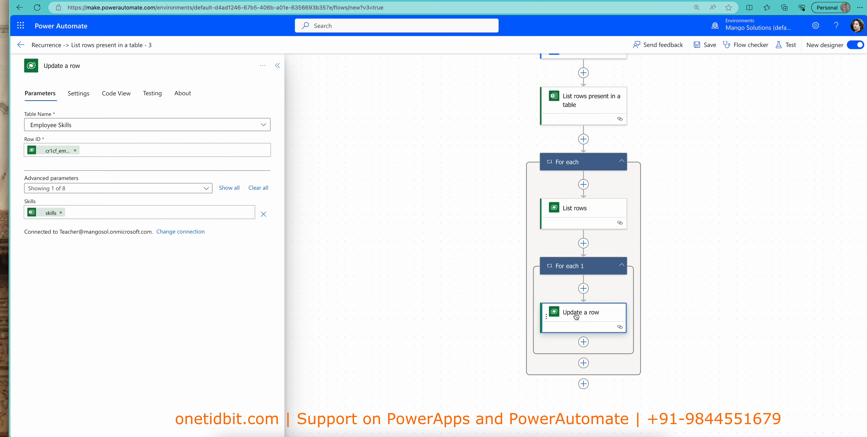
pyautogui.click(585, 210)
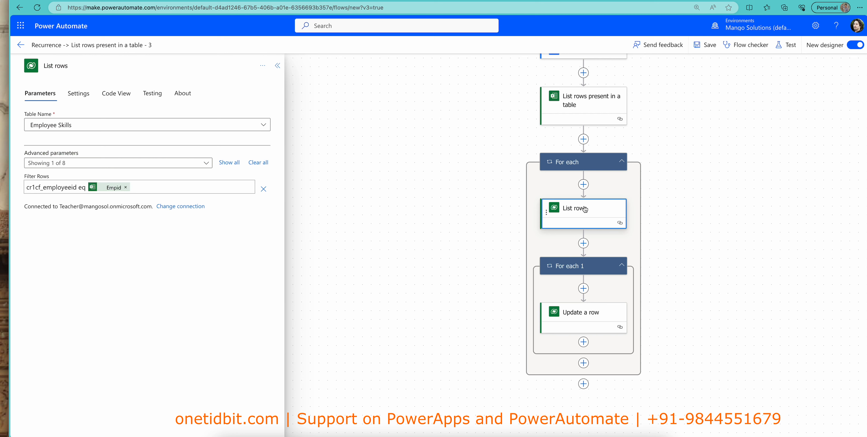
pyautogui.click(228, 163)
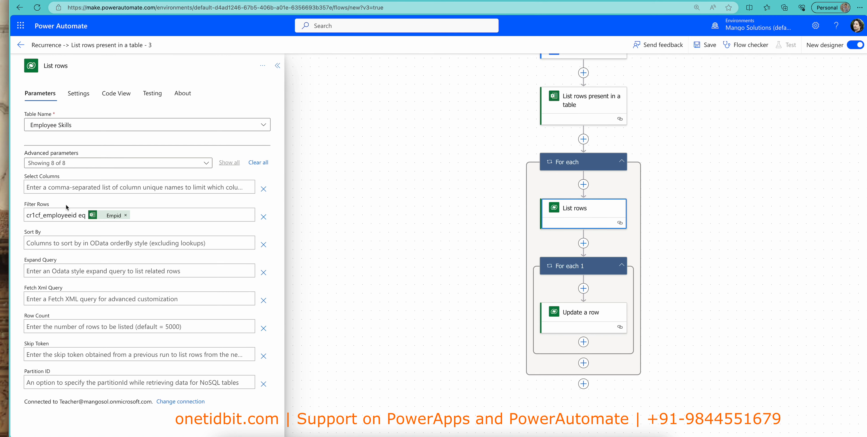
# Step: Turn on pagination for the Dataverse List rows action and set its threshold to 5000
pyautogui.click(79, 96)
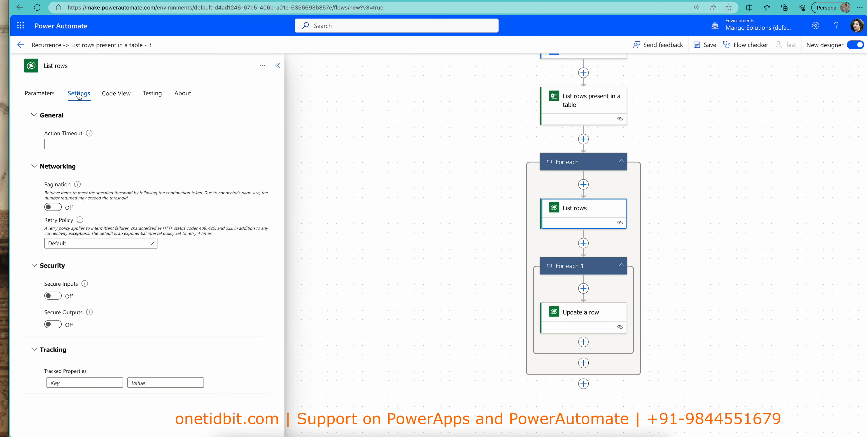
pyautogui.click(56, 209)
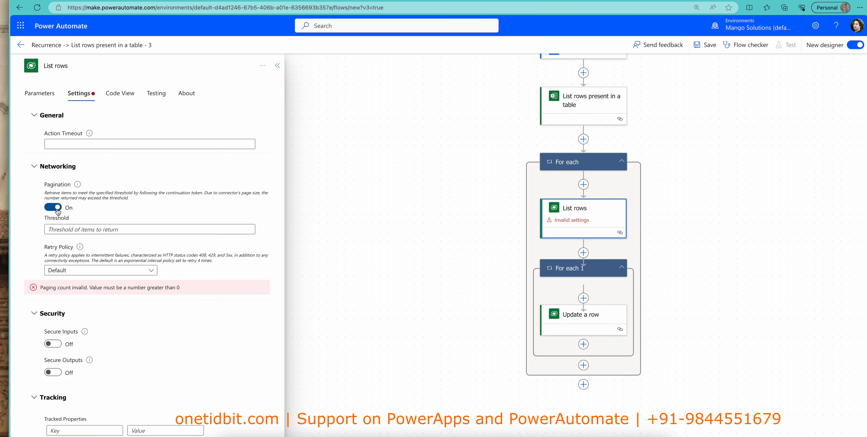
pyautogui.click(67, 229)
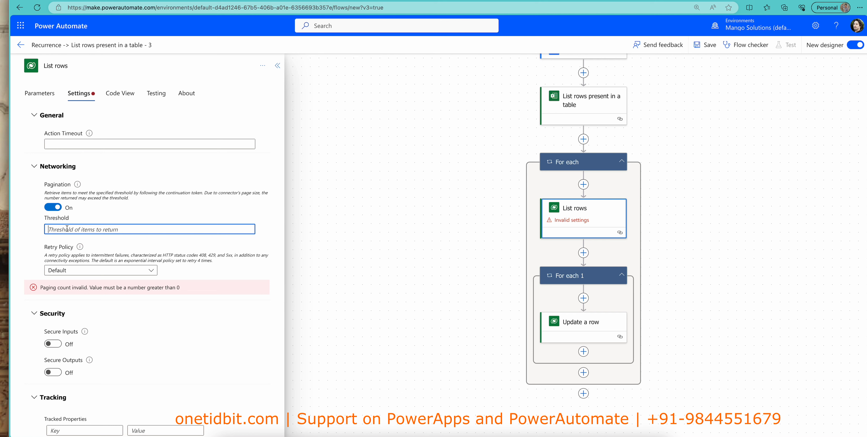
pyautogui.write('5000')
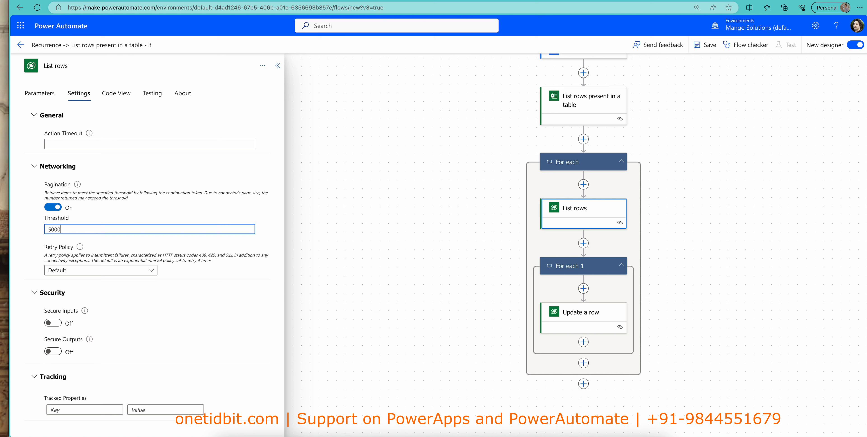
# Step: Try a pagination threshold of 100000 for the Dataverse List rows action and restore it to 5000
pyautogui.press('BackSpace')
pyautogui.press('BackSpace')
pyautogui.write('10-0')
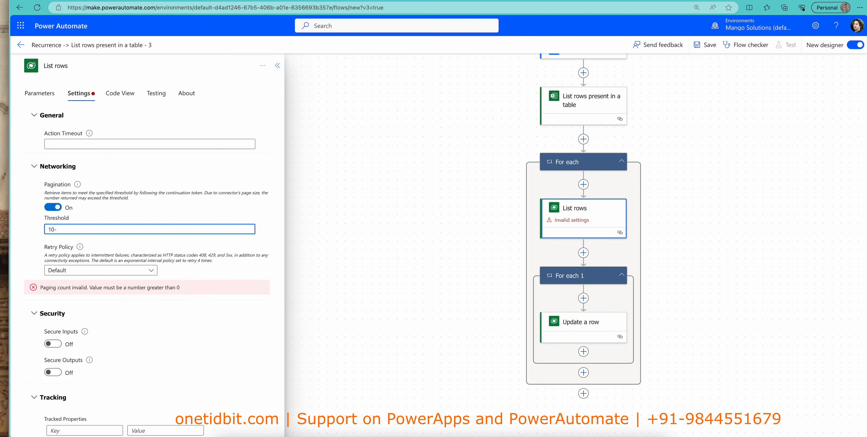
pyautogui.press('BackSpace')
pyautogui.write('00000')
pyautogui.press('BackSpace')
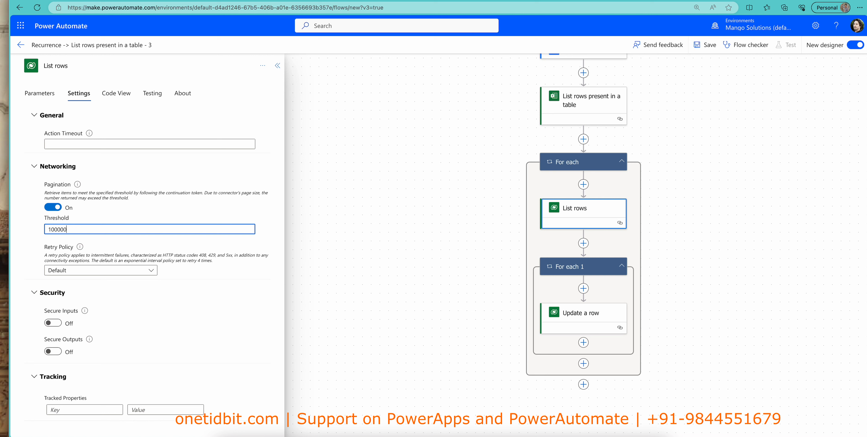
pyautogui.moveTo(65, 229); pyautogui.dragTo(50, 229)
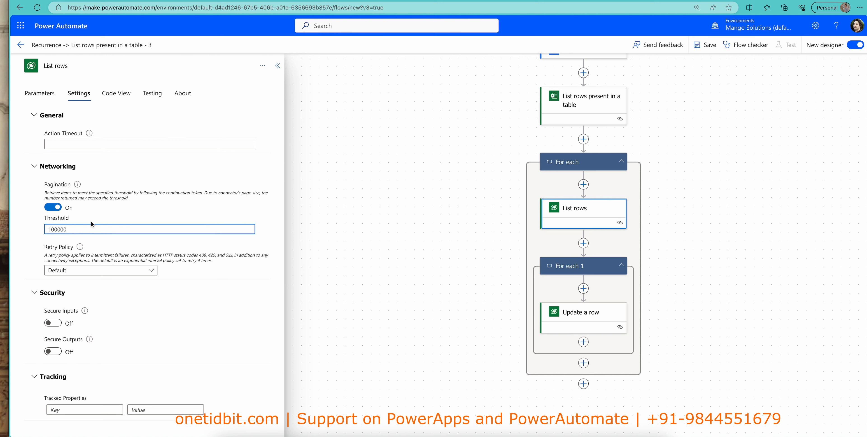
pyautogui.moveTo(92, 224); pyautogui.dragTo(7, 223)
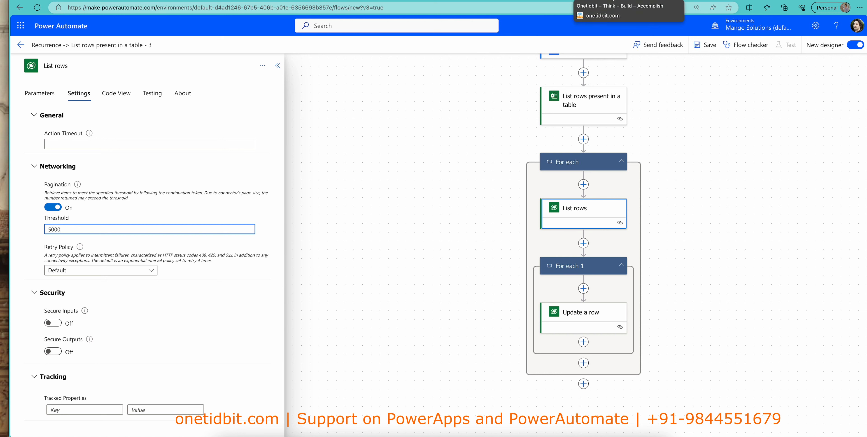
# Step: Switch to the onetidbit.com site and look through the blog posts on its home page
pyautogui.click(613, 1)
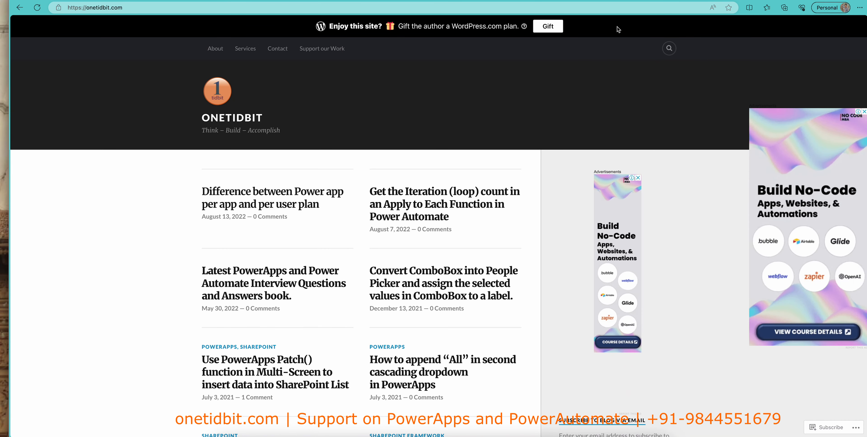
pyautogui.scroll(-1, 397, 149)
pyautogui.scroll(-3, 396, 148)
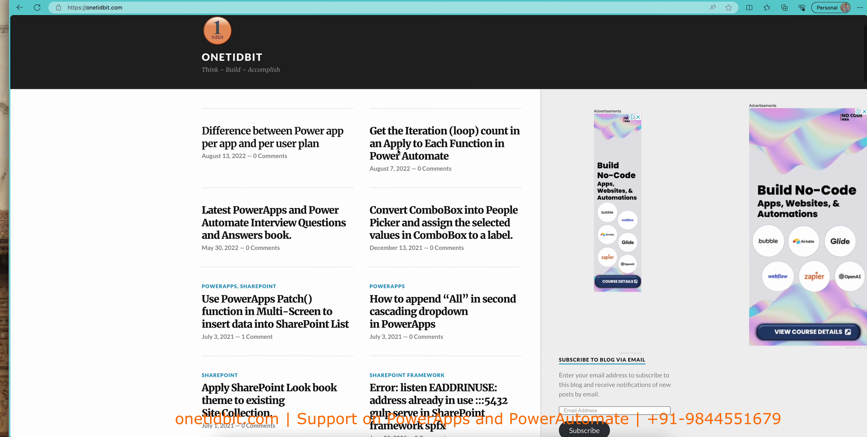
pyautogui.scroll(3, 397, 148)
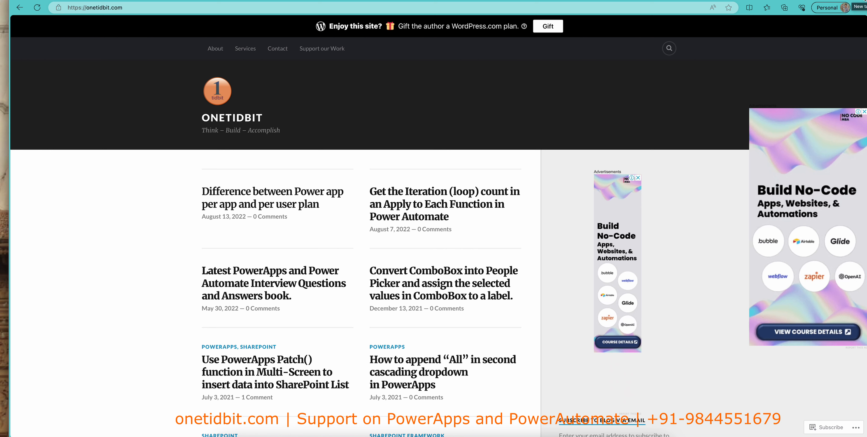
# Step: Search the web with Bing for "powerapps in telugu" and look through the results for onetidbit courses
pyautogui.click(18, 8)
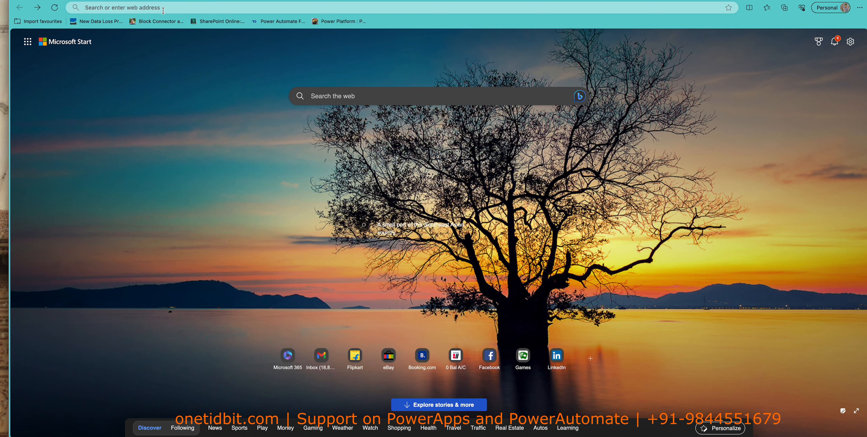
pyautogui.click(374, 92)
pyautogui.write('powerapps i')
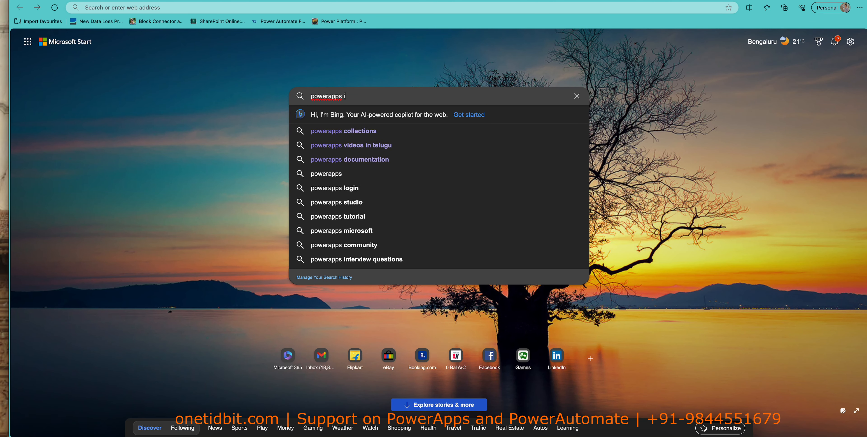
pyautogui.write('n telugu')
pyautogui.press('Return')
pyautogui.scroll(-10, 113, 178)
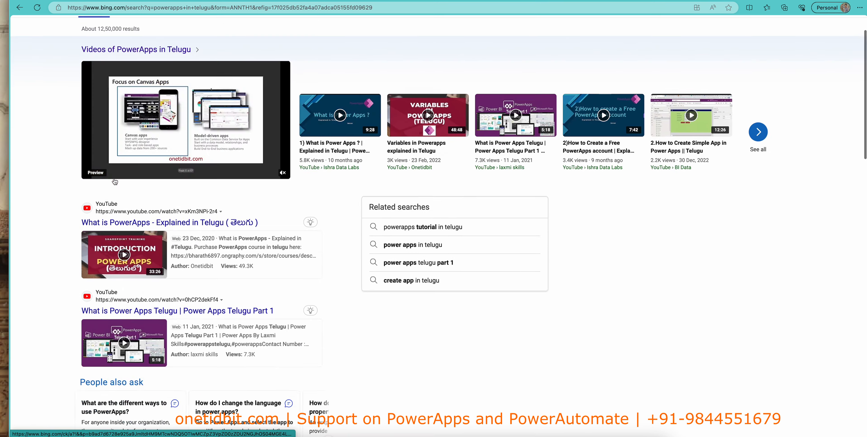
pyautogui.scroll(-10, 114, 177)
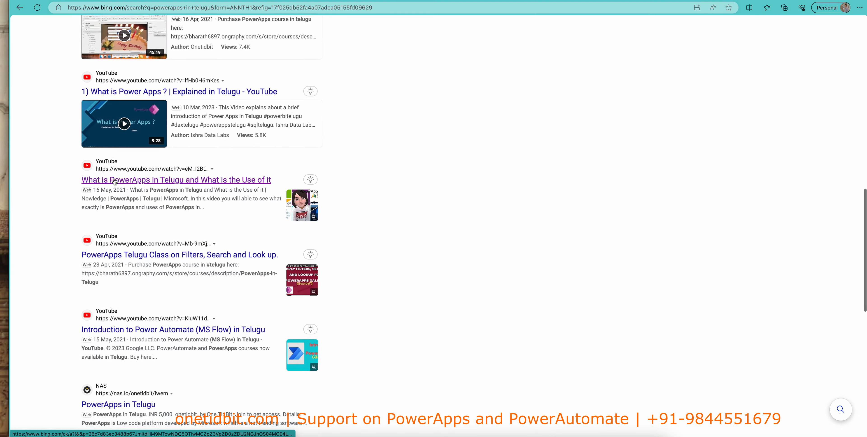
pyautogui.scroll(-6, 113, 181)
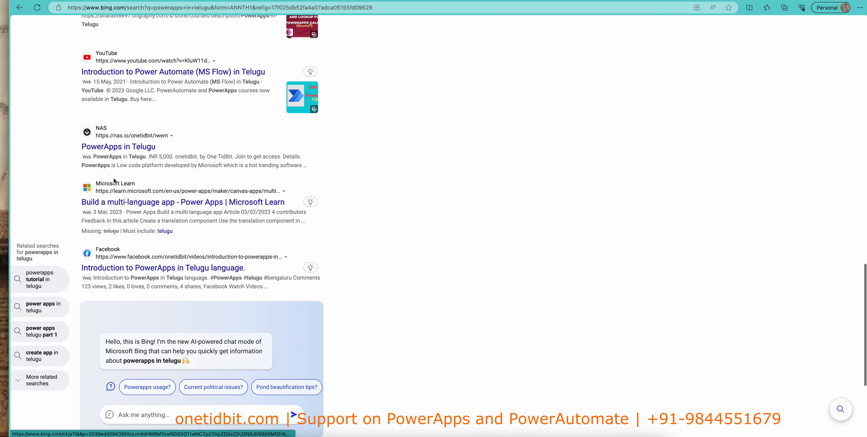
pyautogui.scroll(10, 113, 181)
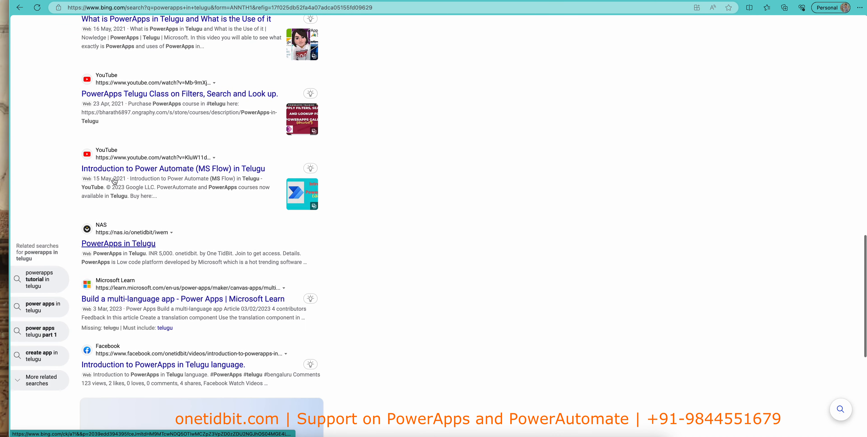
pyautogui.scroll(5, 114, 181)
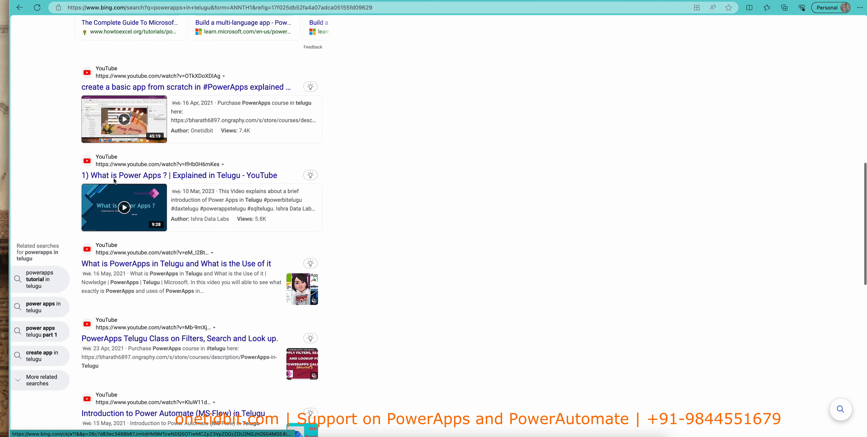
# Step: Go to Google and search for "powerapps in telugu ongraphy"
pyautogui.click(217, 8)
pyautogui.write('go')
pyautogui.press('Return')
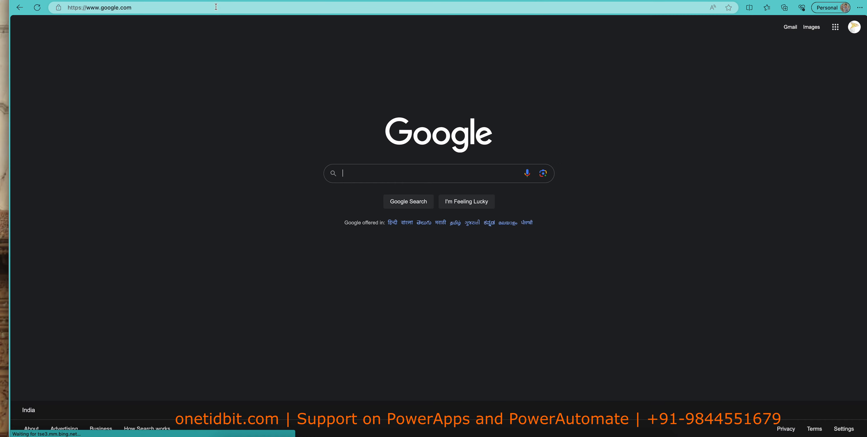
pyautogui.write('powera')
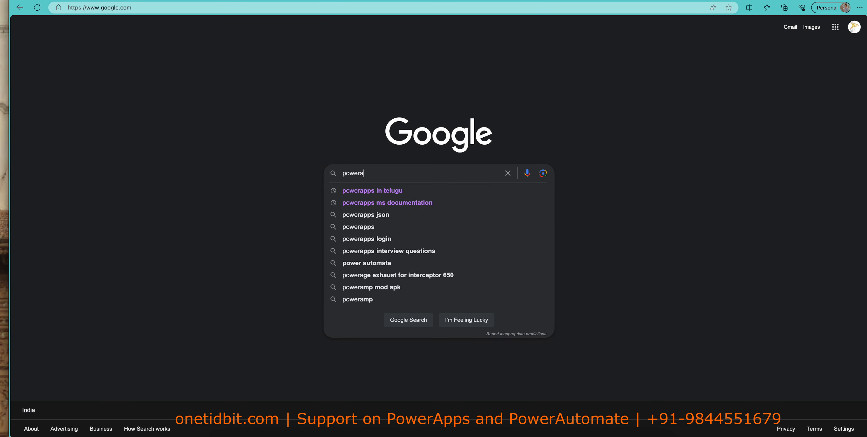
pyautogui.write('pps in telu')
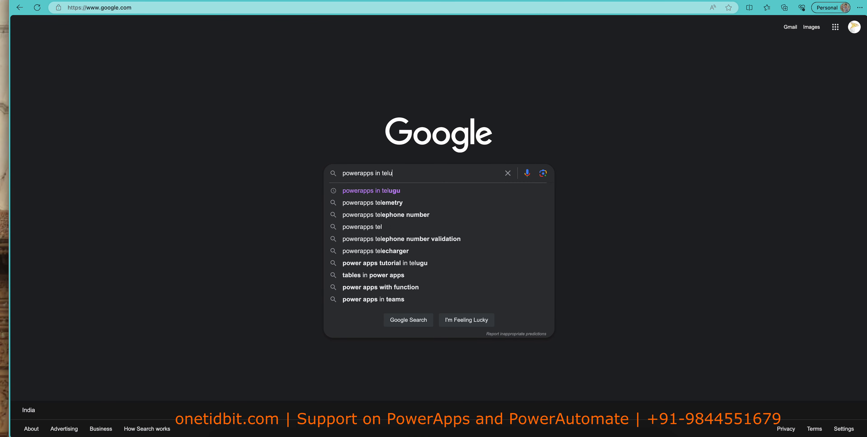
pyautogui.write('gu ongraphy')
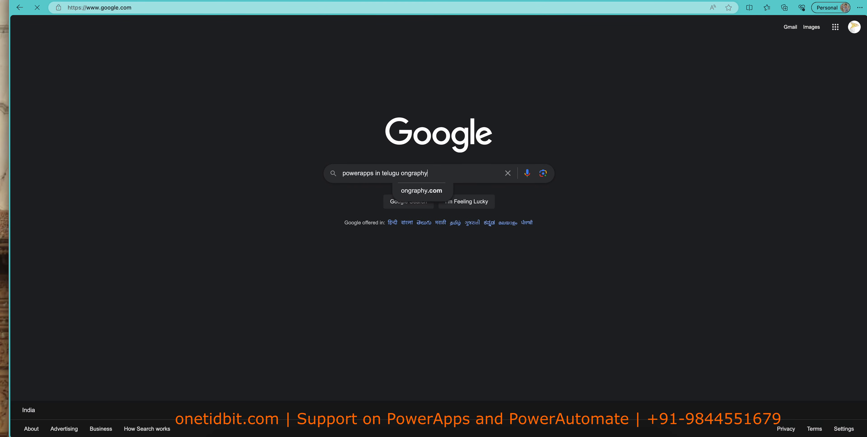
pyautogui.press('Return')
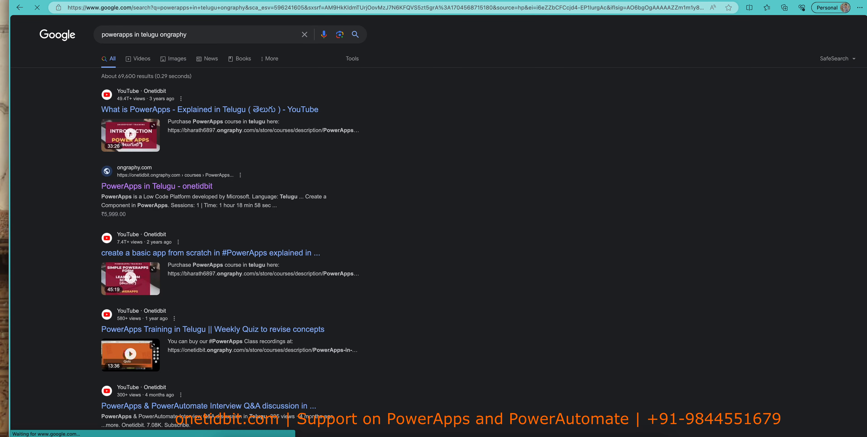
# Step: Open the "onetidbit courses - Graphy" result and look over the courses offered in the store
pyautogui.scroll(-5, 258, 231)
pyautogui.scroll(-7, 257, 231)
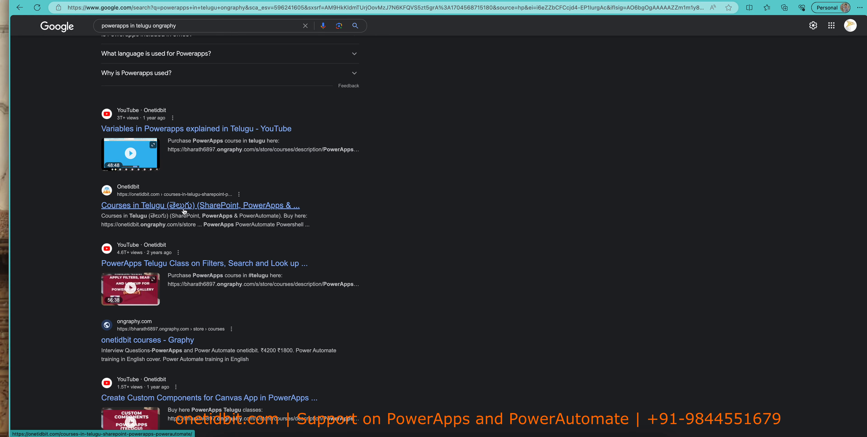
pyautogui.click(156, 338)
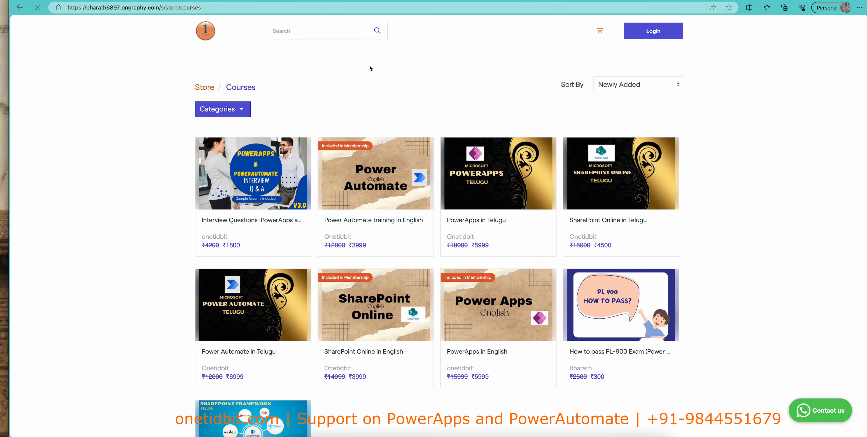
pyautogui.click(204, 7)
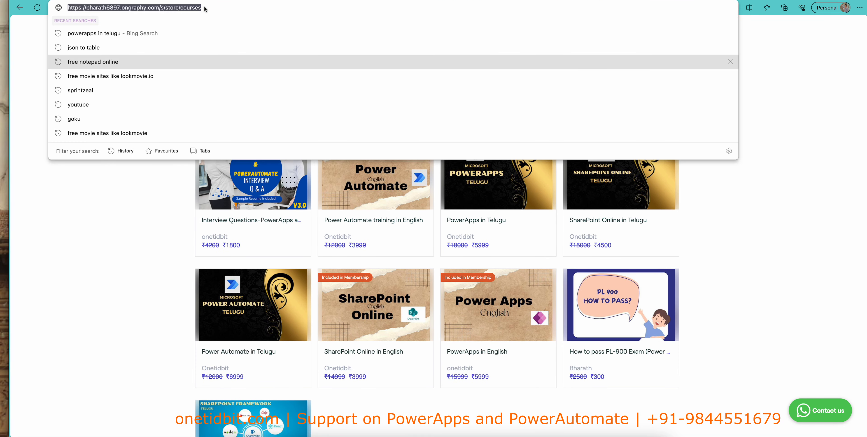
pyautogui.click(806, 185)
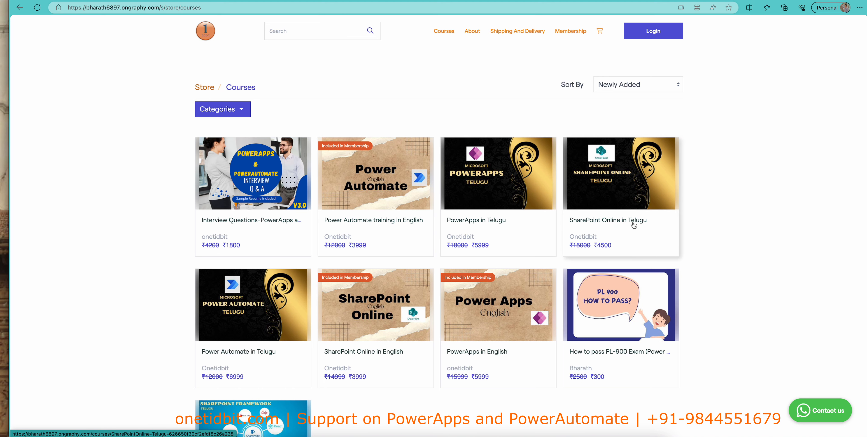
pyautogui.scroll(-3, 591, 222)
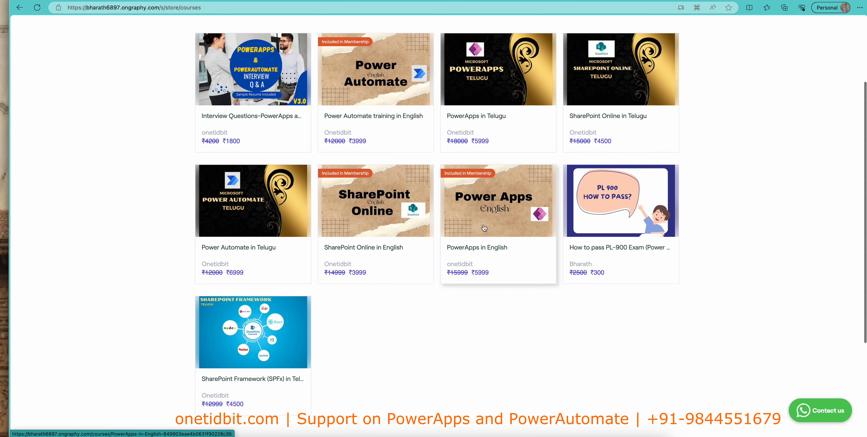
pyautogui.scroll(3, 483, 226)
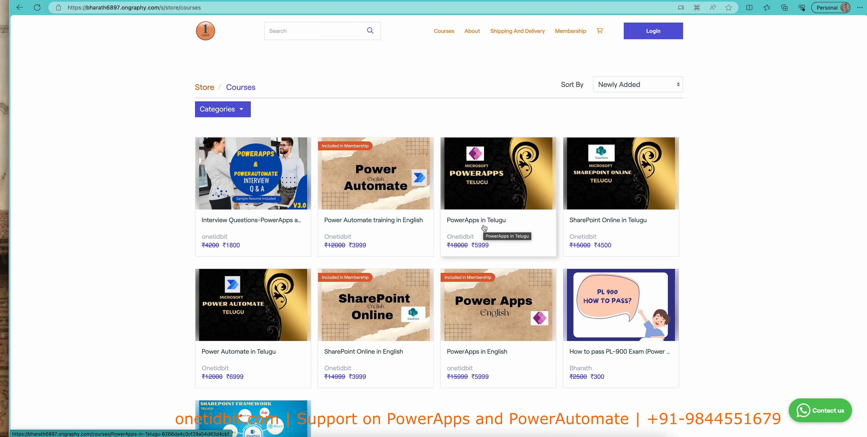
# Step: Open the Power Automate training in English course and examine its description and curriculum
pyautogui.click(364, 183)
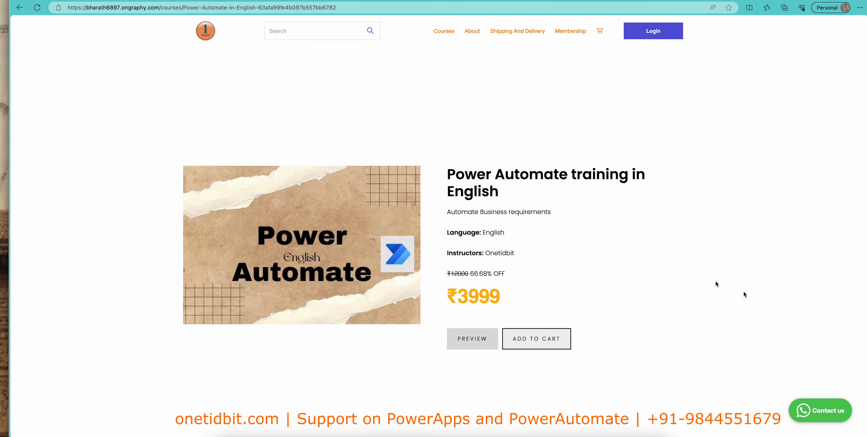
pyautogui.scroll(-20, 667, 283)
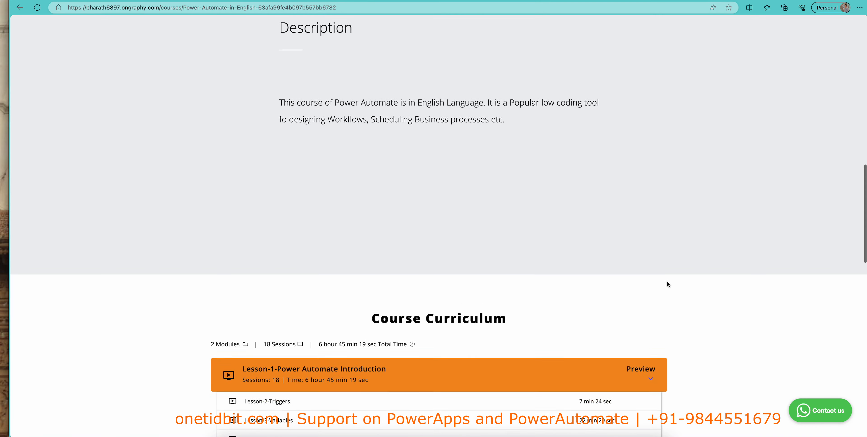
pyautogui.scroll(-5, 411, 194)
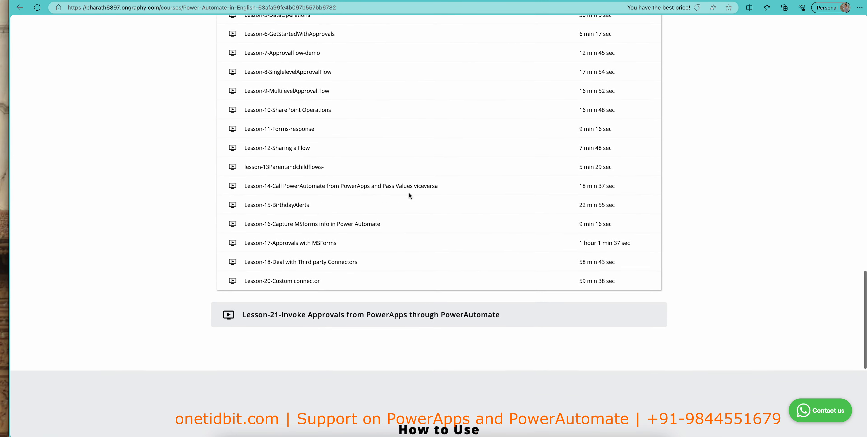
pyautogui.scroll(5, 409, 195)
pyautogui.scroll(-8, 409, 195)
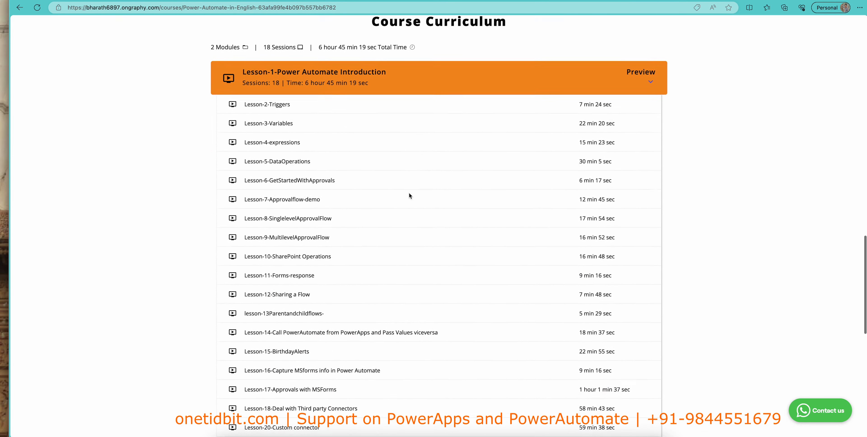
pyautogui.scroll(-2, 409, 195)
pyautogui.scroll(15, 410, 195)
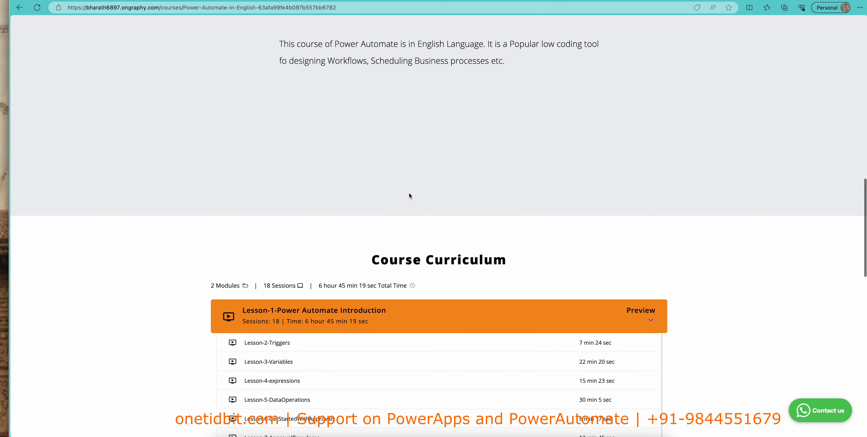
pyautogui.scroll(7, 409, 195)
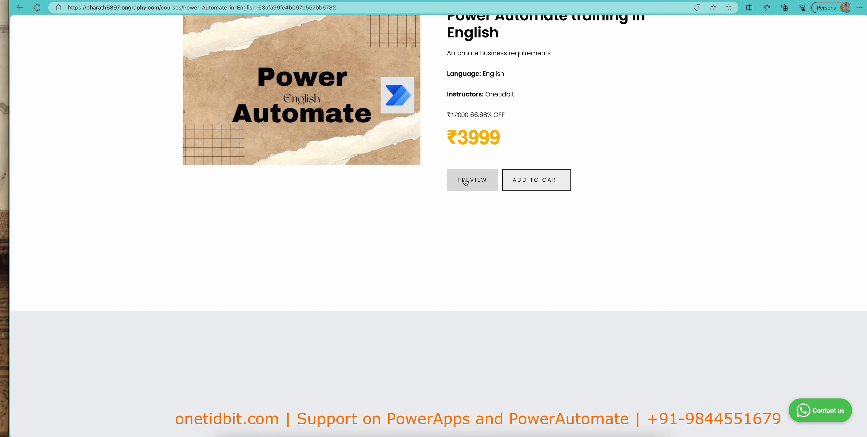
# Step: Preview the first lesson of the Power Automate training in English course and return to the course page
pyautogui.click(465, 182)
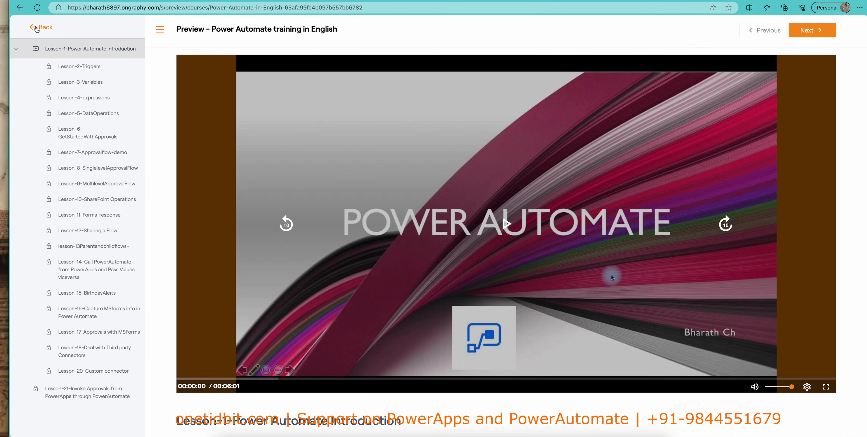
pyautogui.click(37, 29)
pyautogui.click(21, 8)
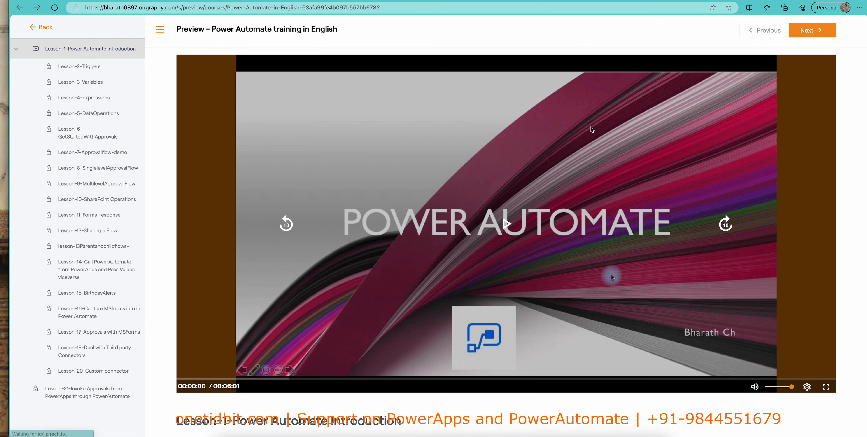
pyautogui.click(37, 27)
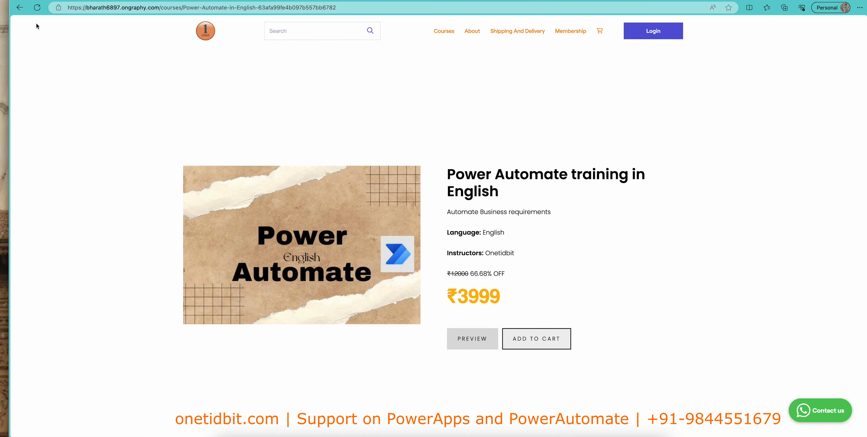
pyautogui.click(20, 8)
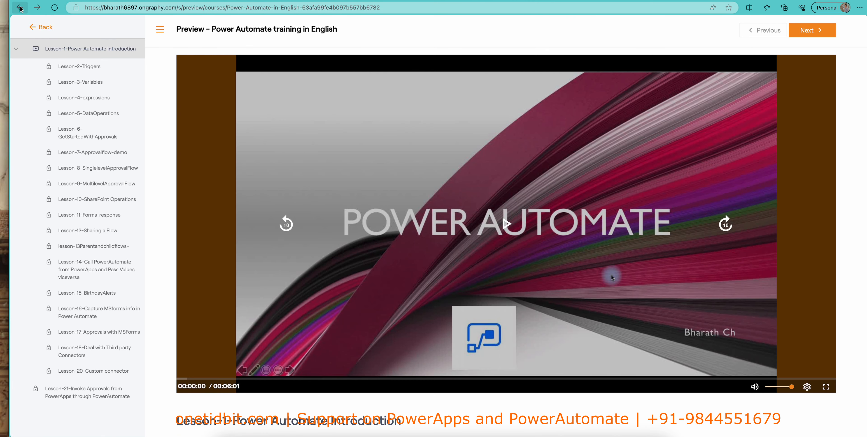
pyautogui.click(20, 8)
pyautogui.scroll(5, 611, 140)
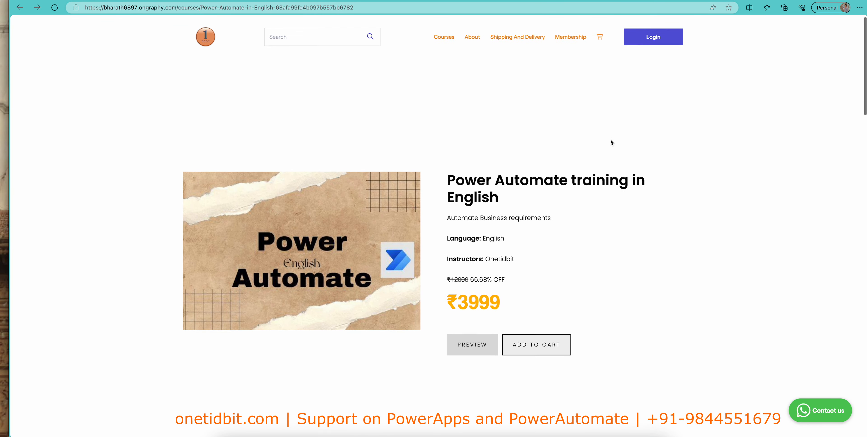